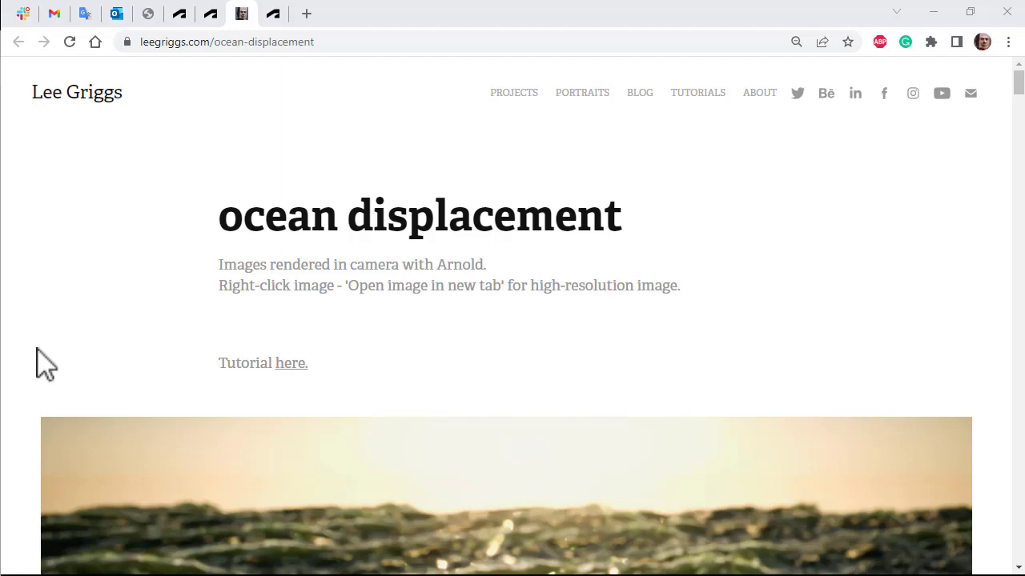
# Scroll down the leegriggs.com ocean-displacement page to view the rendered ocean reference images
pyautogui.scroll(-5, 24, 319)
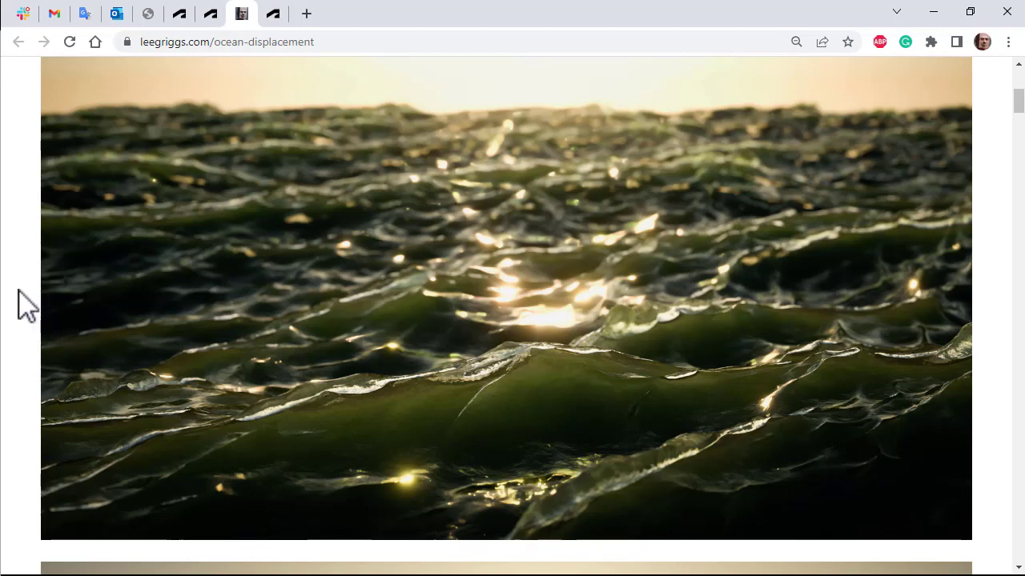
pyautogui.scroll(-6, 24, 306)
pyautogui.scroll(-1, 19, 291)
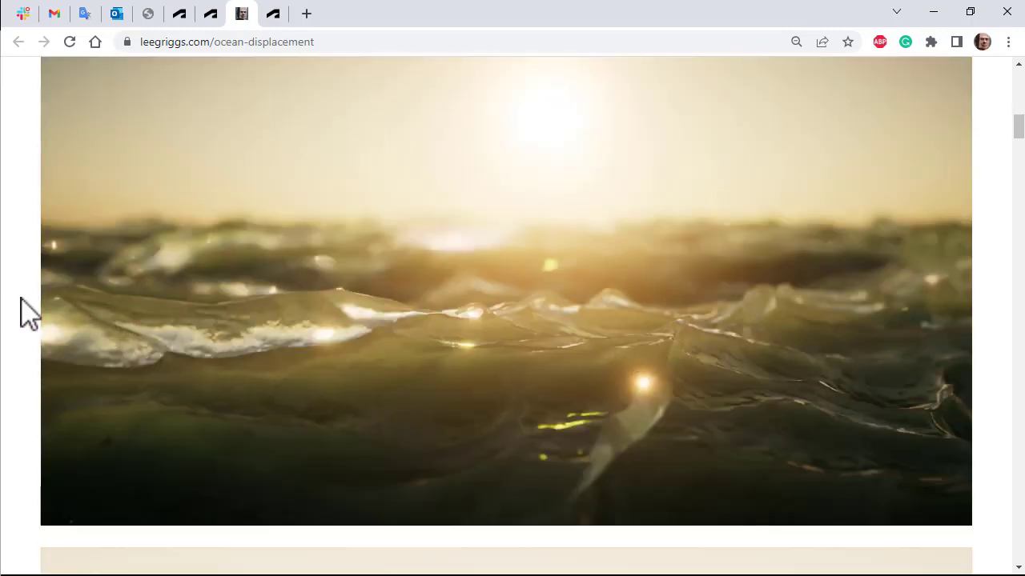
pyautogui.scroll(-6, 24, 312)
# Read the Arnold ocean tutorial's Vector Displacement Map section, then return to Maya's command search
pyautogui.hotkey('ctrl', 'Tab')
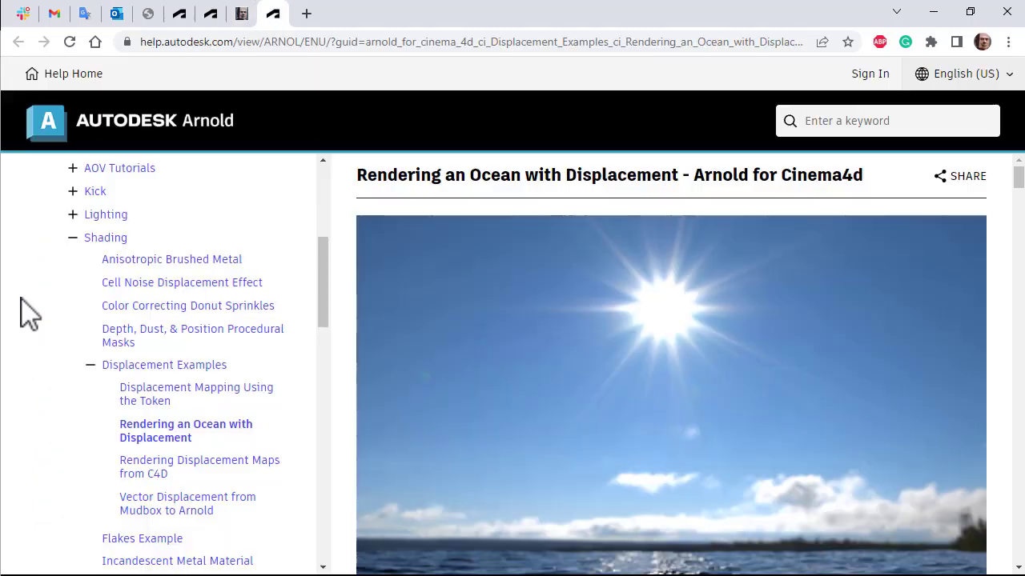
pyautogui.scroll(-6, 344, 329)
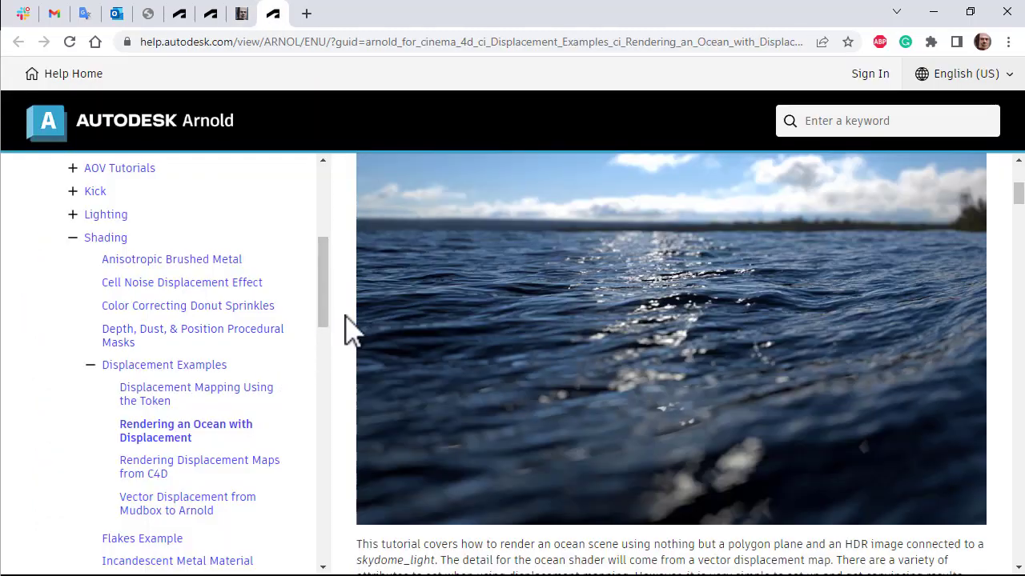
pyautogui.scroll(-5, 344, 328)
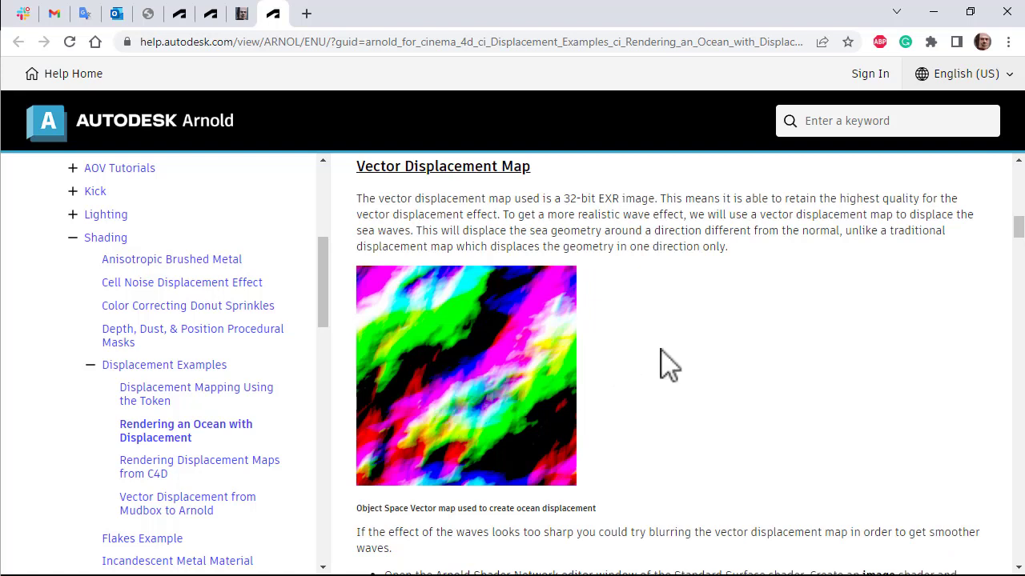
pyautogui.hotkey('alt', 'Tab')
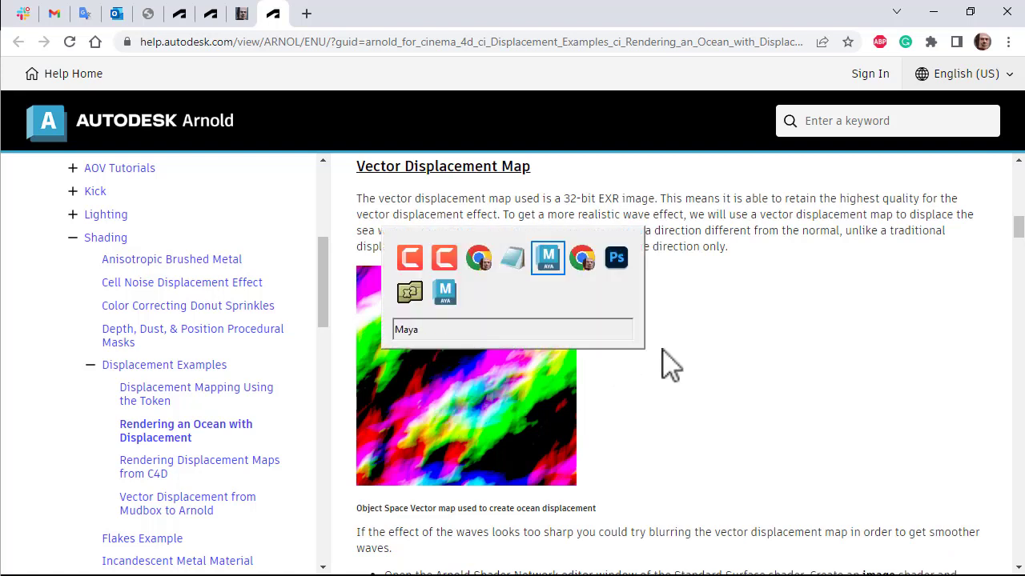
pyautogui.press('Tab')
pyautogui.press('Tab')
# Create a polygon plane, scale it to 500 in X, Y and Z, and name it ocean
pyautogui.write('plane')
pyautogui.click(422, 332)
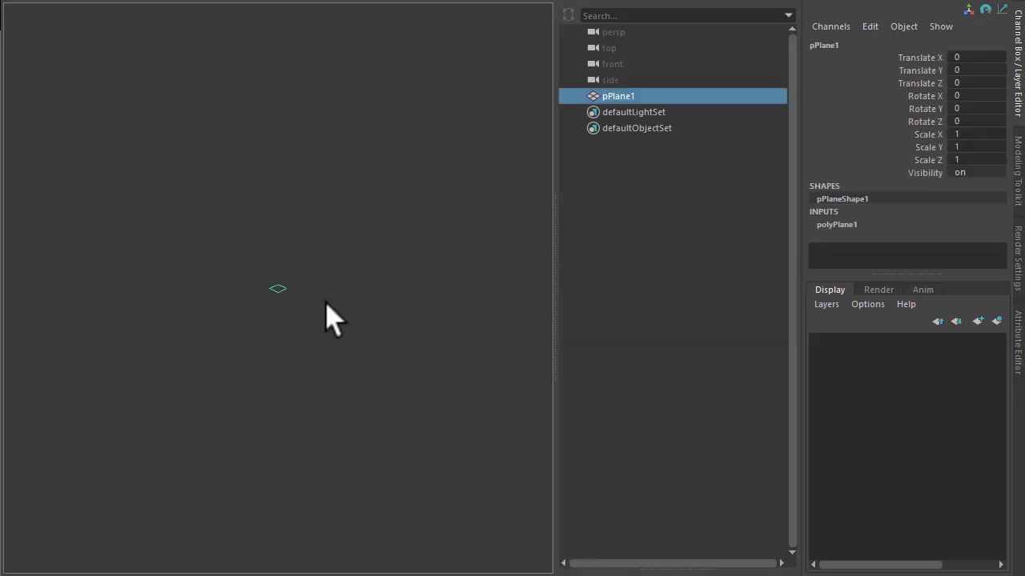
pyautogui.moveTo(979, 136); pyautogui.dragTo(977, 161)
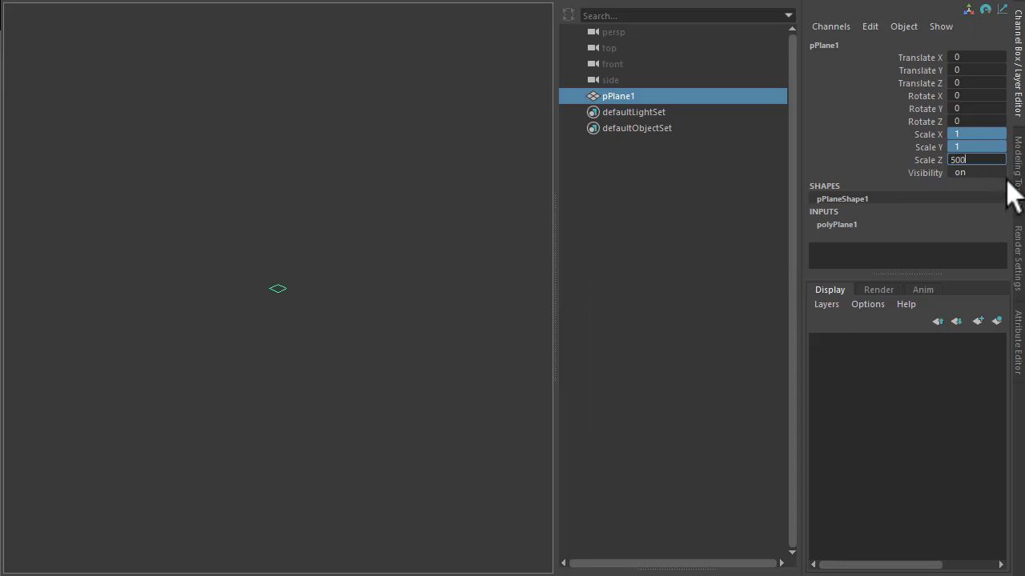
pyautogui.write('500')
pyautogui.press('Tab')
pyautogui.doubleClick(632, 97)
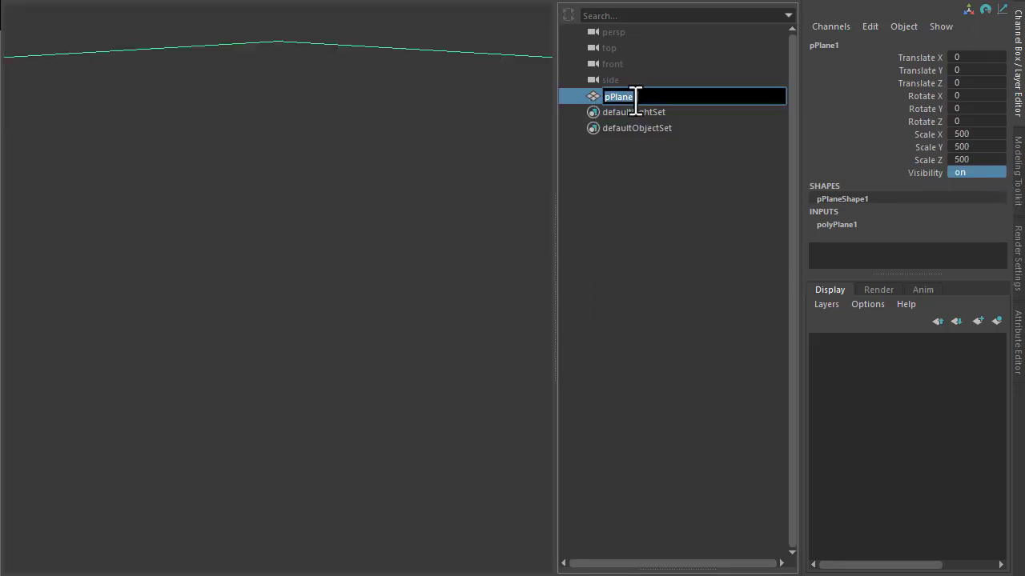
pyautogui.press('Return')
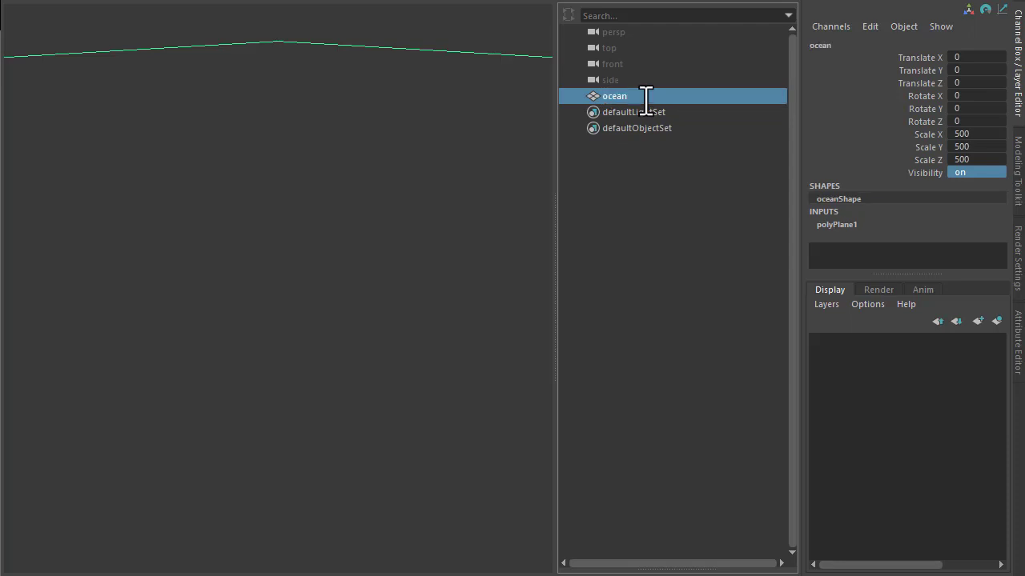
# Duplicate the ocean plane, lower it to about Y -35, and rename it sea_bed
pyautogui.hotkey('ctrl', 'd')
pyautogui.press('w')
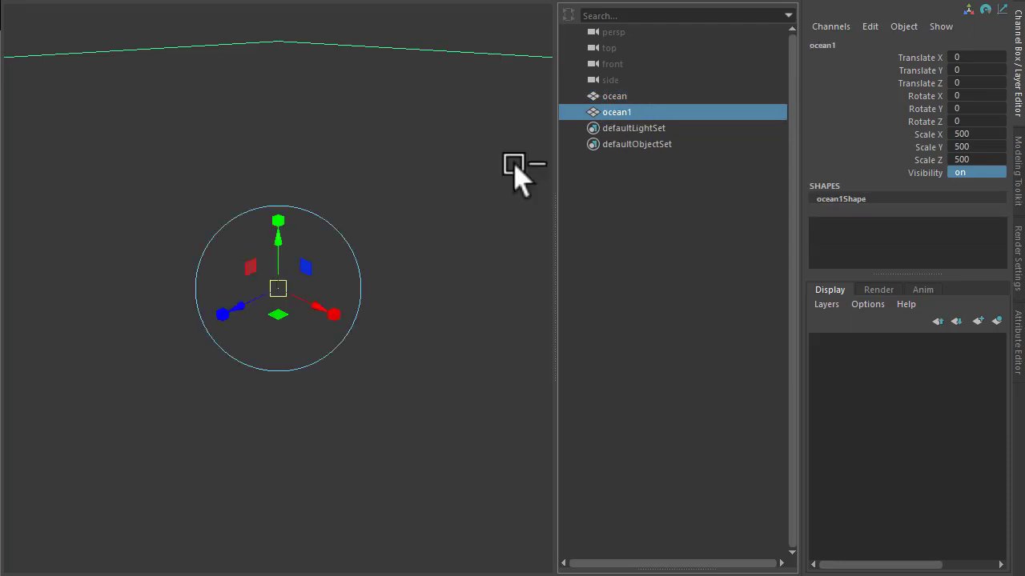
pyautogui.moveTo(280, 236); pyautogui.dragTo(277, 565)
pyautogui.doubleClick(644, 112)
pyautogui.write('sea bed')
pyautogui.press('Return')
pyautogui.click(419, 183)
# Assign a new aiFlat1 shader to sea_bed and set its colour to black
pyautogui.press('f')
pyautogui.press('5')
pyautogui.rightClick(466, 276)
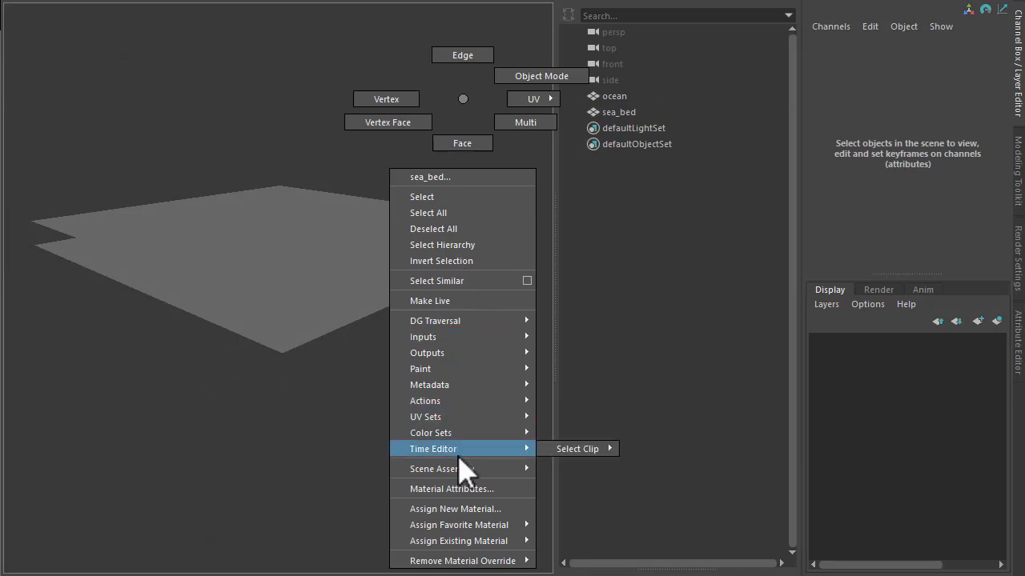
pyautogui.click(462, 510)
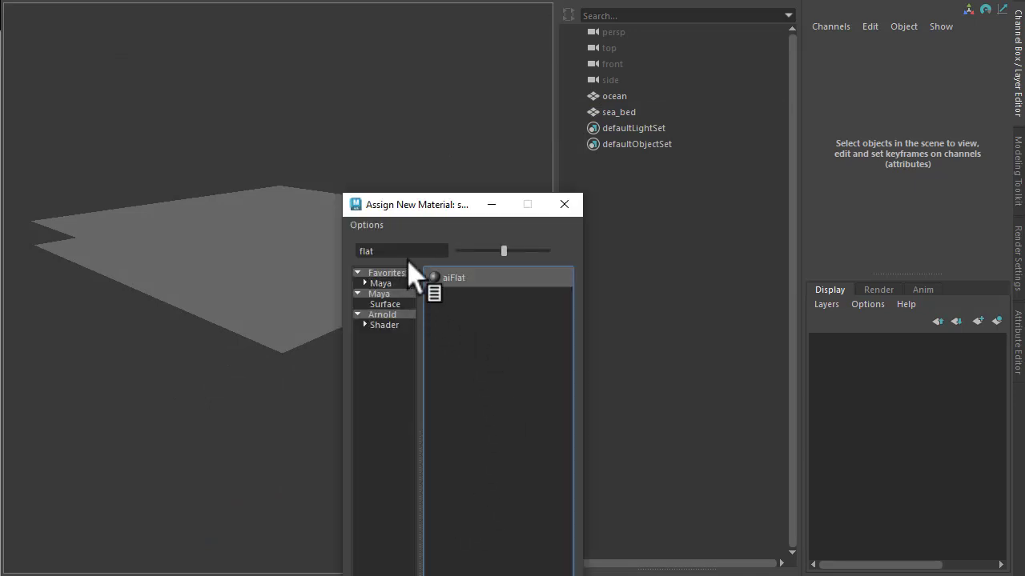
pyautogui.click(457, 277)
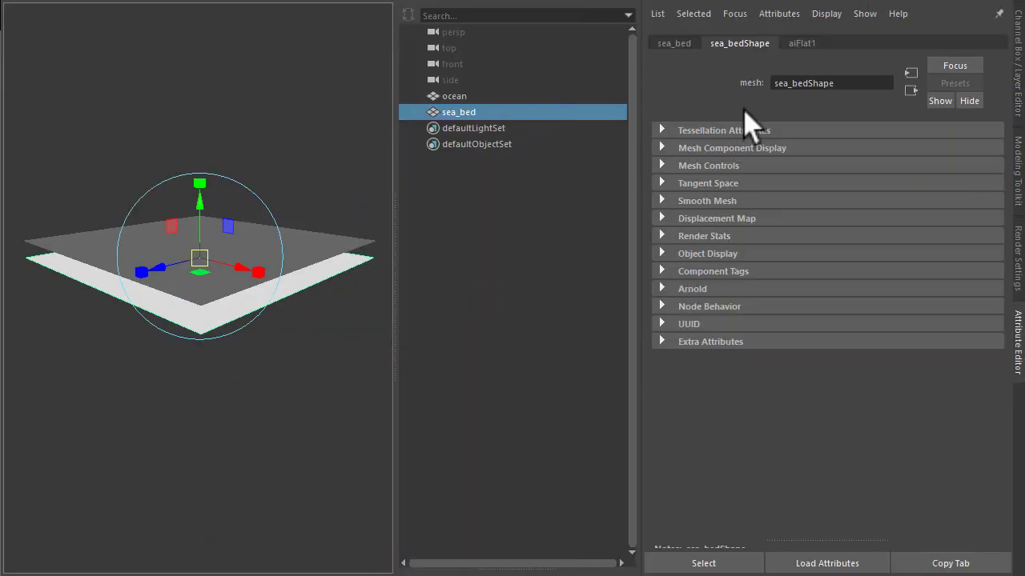
pyautogui.click(801, 42)
pyautogui.moveTo(886, 229); pyautogui.dragTo(712, 247)
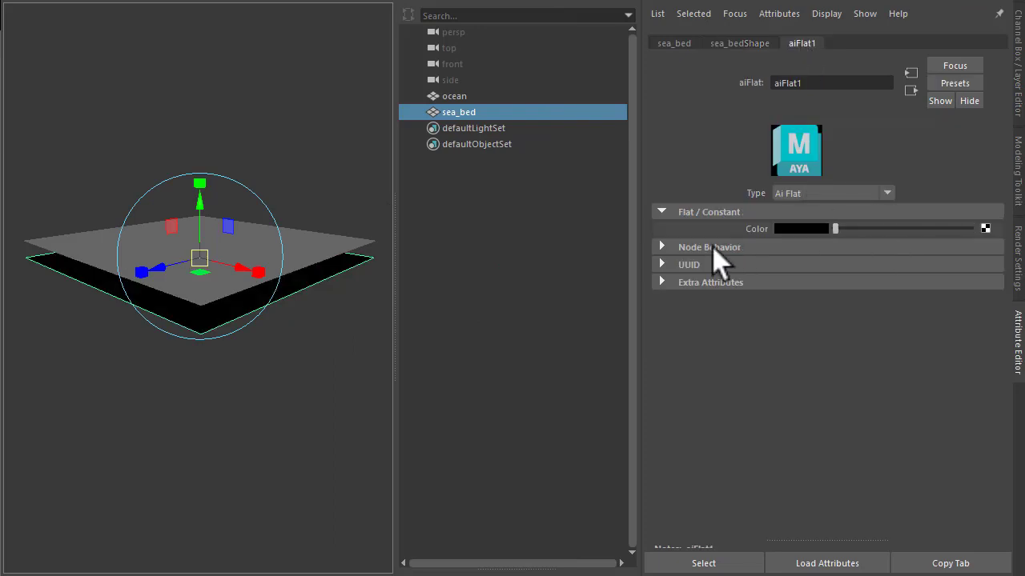
pyautogui.moveTo(185, 264); pyautogui.dragTo(272, 297)
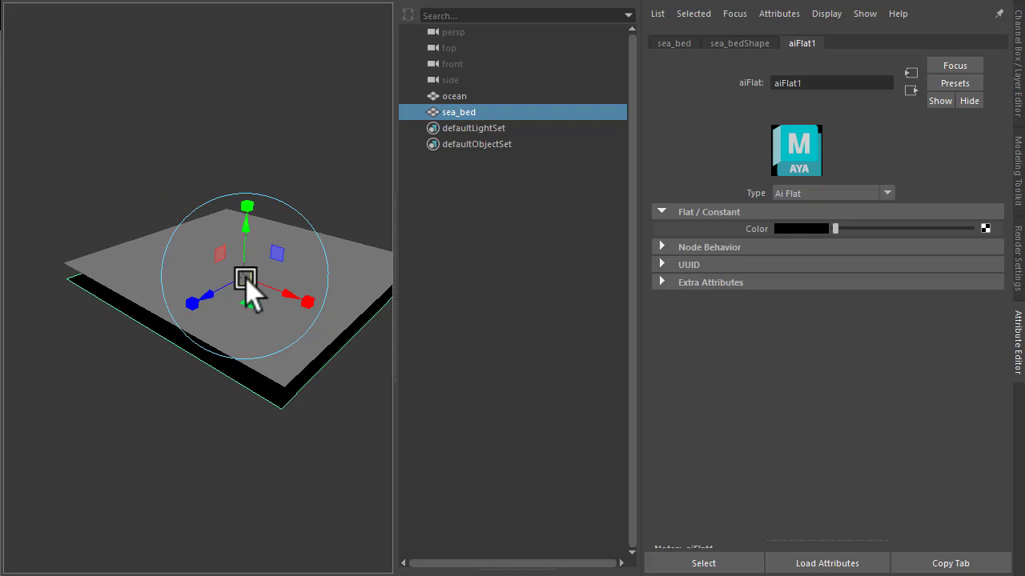
# Create an Arnold physical sky and set the sky dome's viewport sky radius to 0
pyautogui.press('Tab')
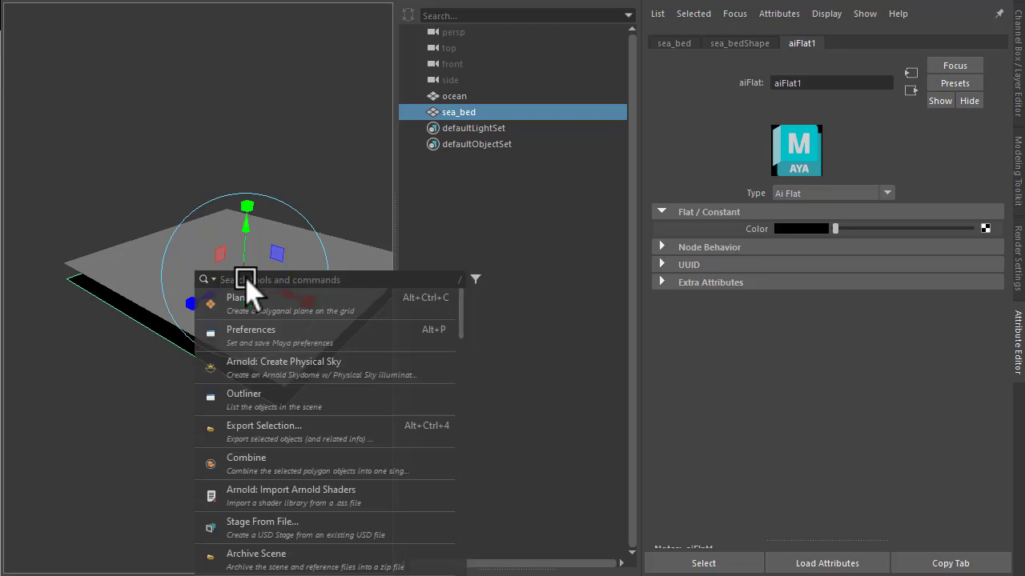
pyautogui.write('y')
pyautogui.press('BackSpace')
pyautogui.write('phy')
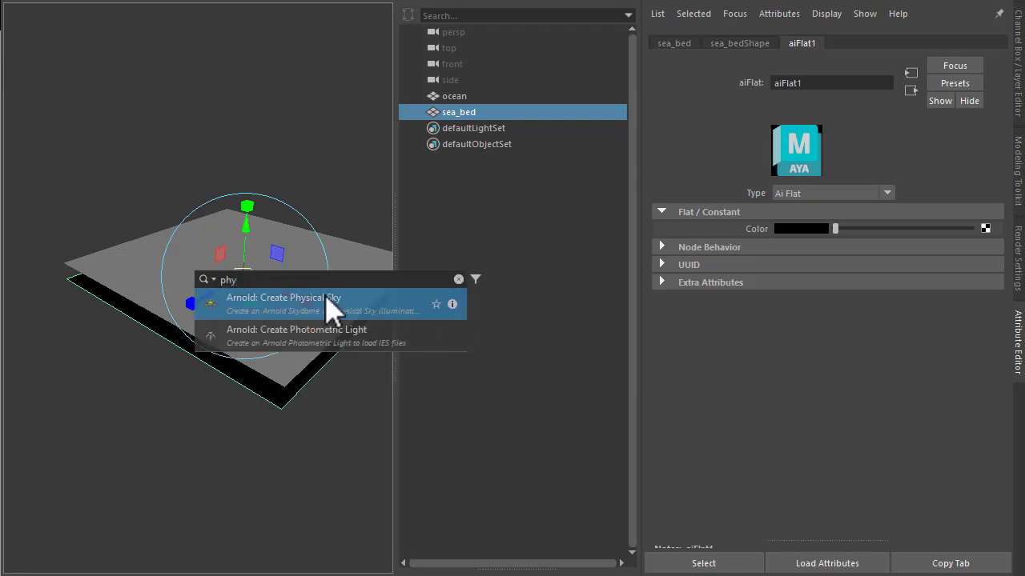
pyautogui.click(326, 299)
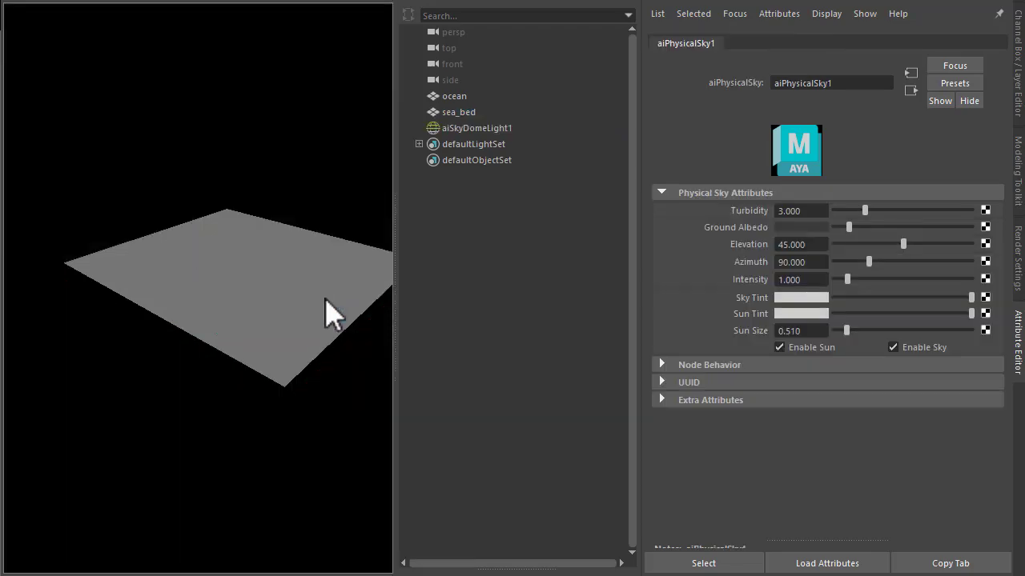
pyautogui.click(464, 129)
pyautogui.scroll(-10, 725, 392)
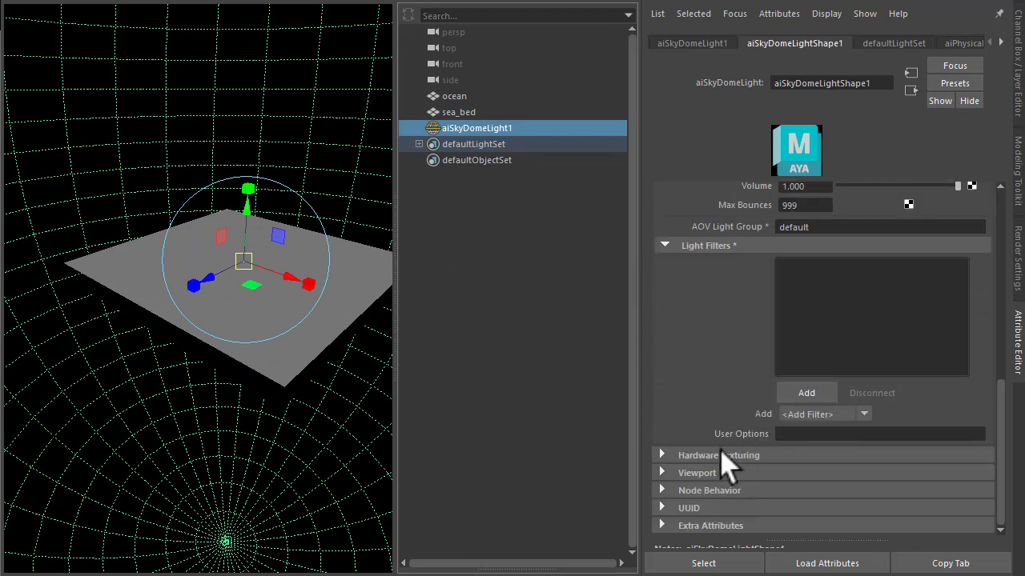
pyautogui.click(724, 473)
pyautogui.write('0')
pyautogui.press('Return')
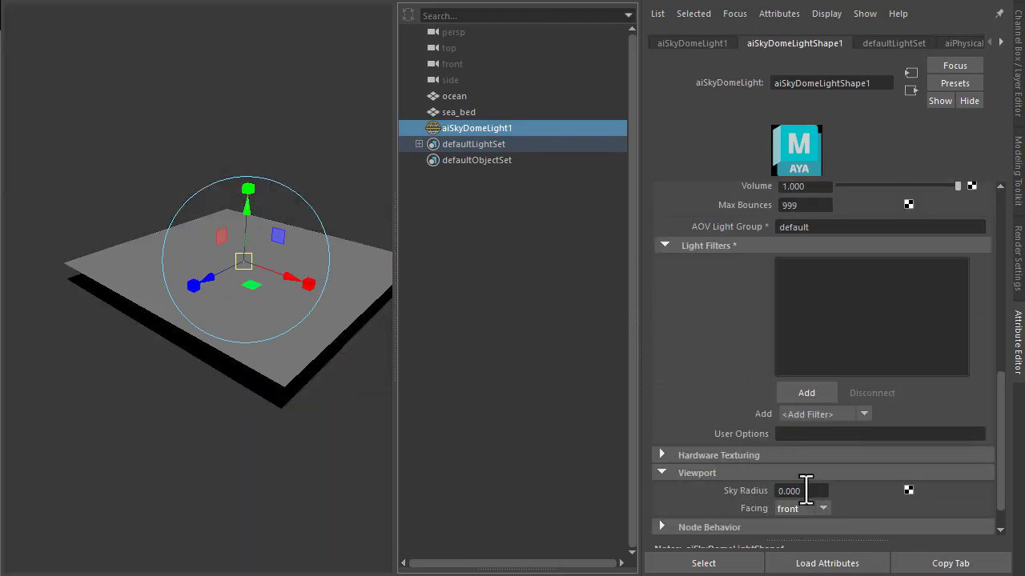
# Set the aiPhysicalSky1 sun elevation to 10 and the dome light exposure to 1.5
pyautogui.scroll(10, 725, 328)
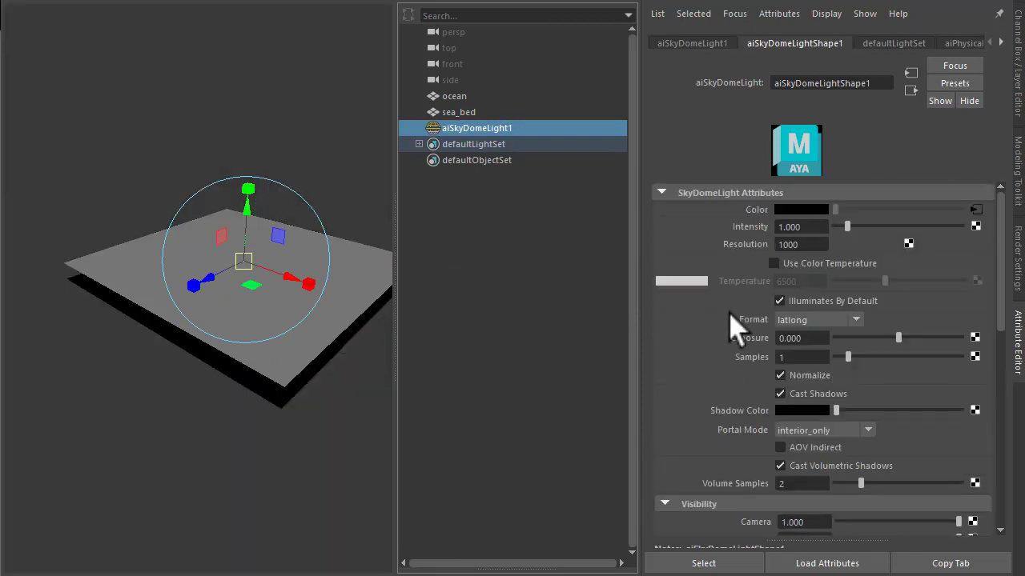
pyautogui.click(971, 210)
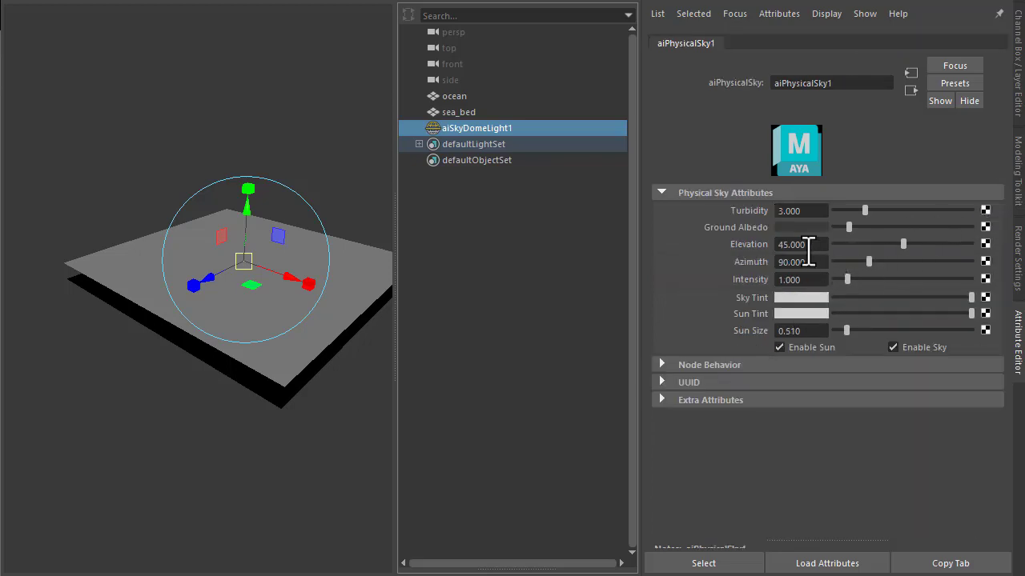
pyautogui.click(810, 245)
pyautogui.write('10')
pyautogui.press('Tab')
pyautogui.click(911, 91)
pyautogui.click(804, 338)
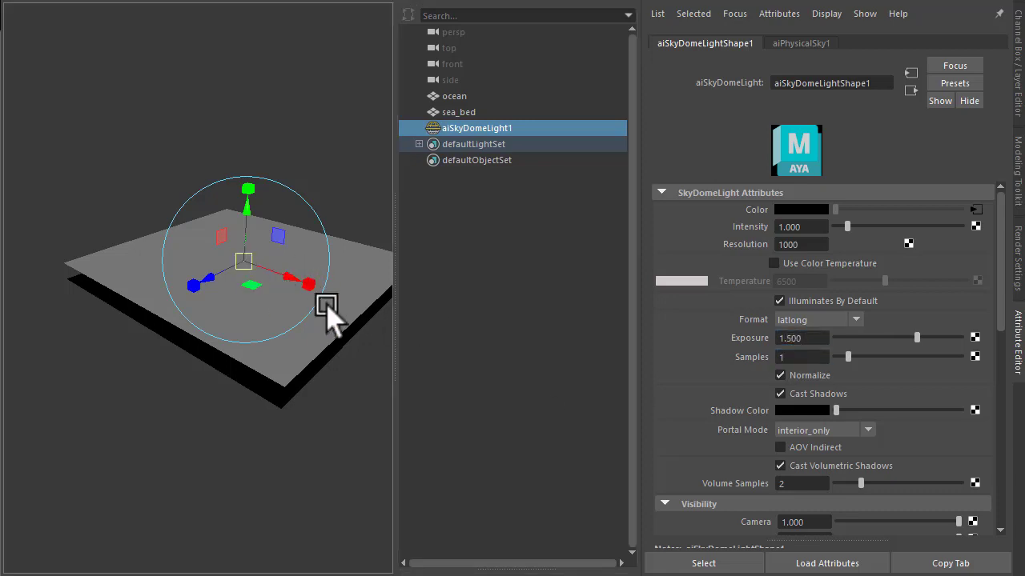
# Assign a new aiStandardSurface shader to the ocean plane
pyautogui.moveTo(336, 296); pyautogui.dragTo(360, 514, button='right')
pyautogui.click(434, 254)
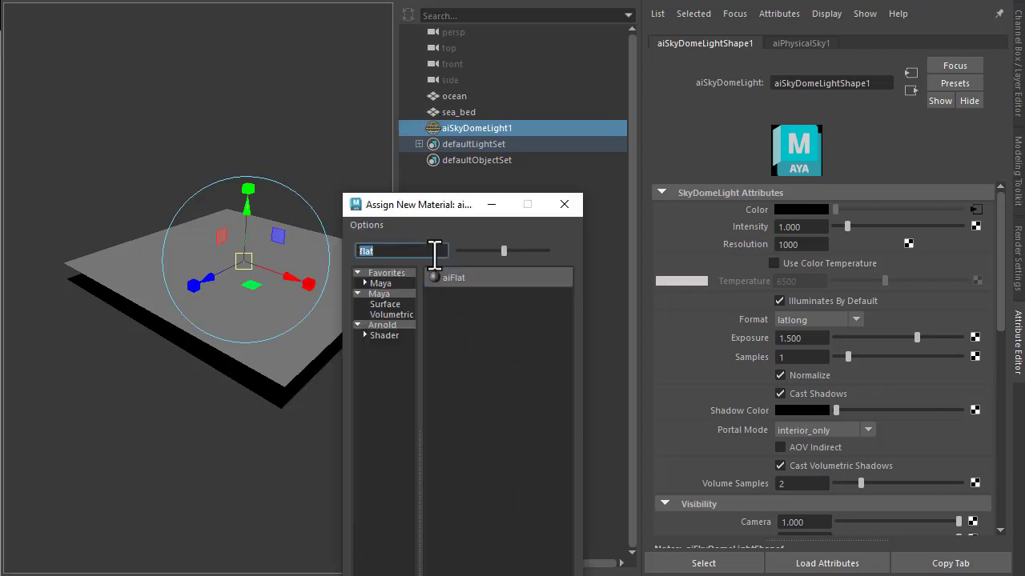
pyautogui.write('standard')
pyautogui.click(448, 277)
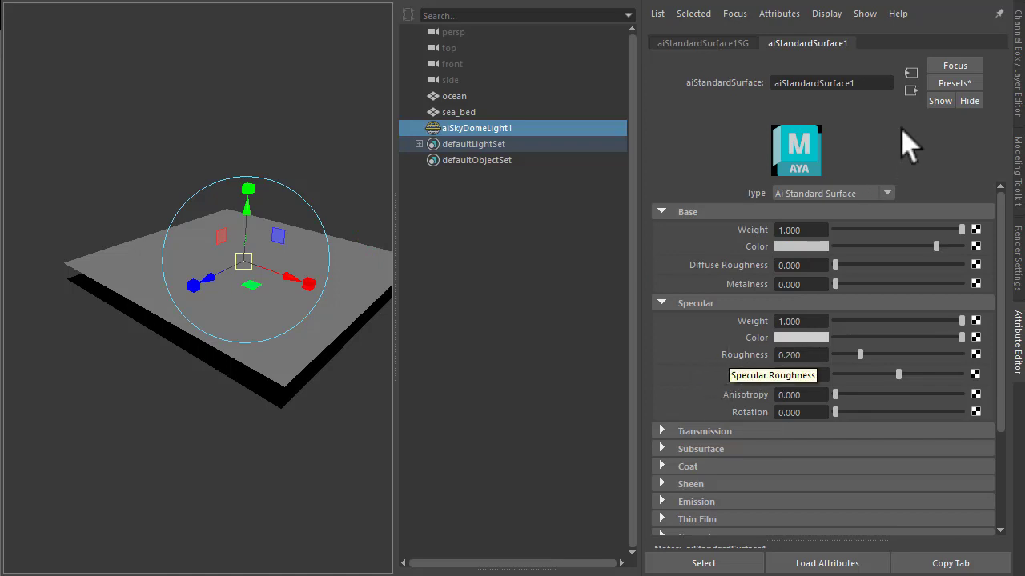
# Add a displacement shader to aiStandardSurface1SG, then break the file texture from its Displacement
pyautogui.click(910, 90)
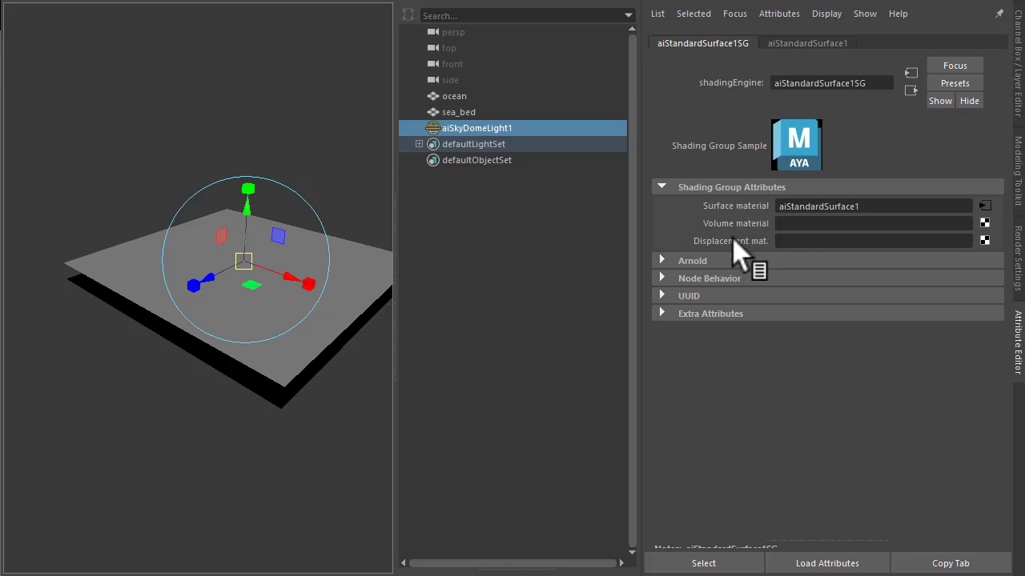
pyautogui.click(985, 242)
pyautogui.click(457, 145)
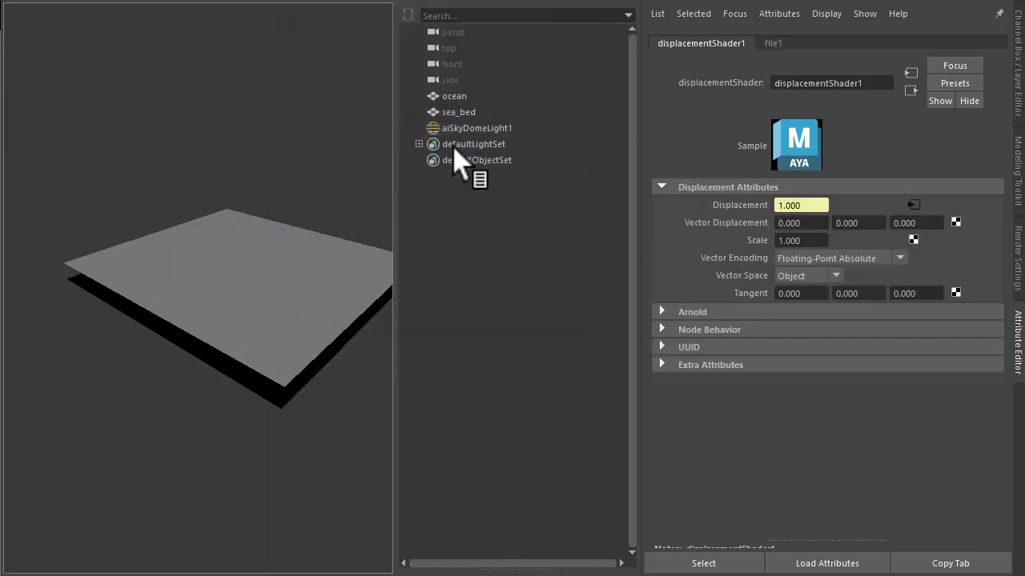
pyautogui.rightClick(741, 206)
pyautogui.click(766, 242)
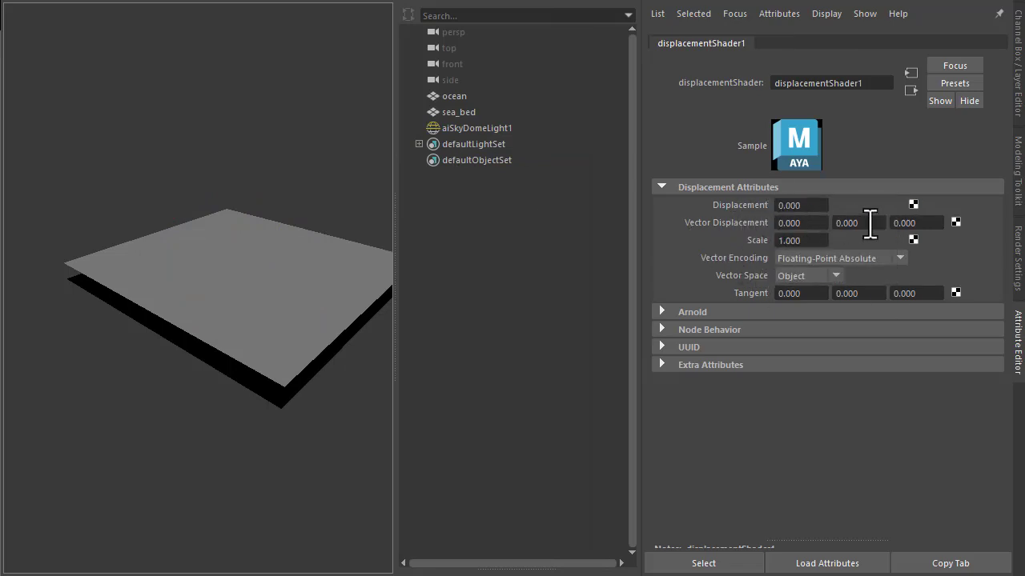
# Drive Vector Displacement with an aiImage node loading OceanShape_0000.exr
pyautogui.click(954, 222)
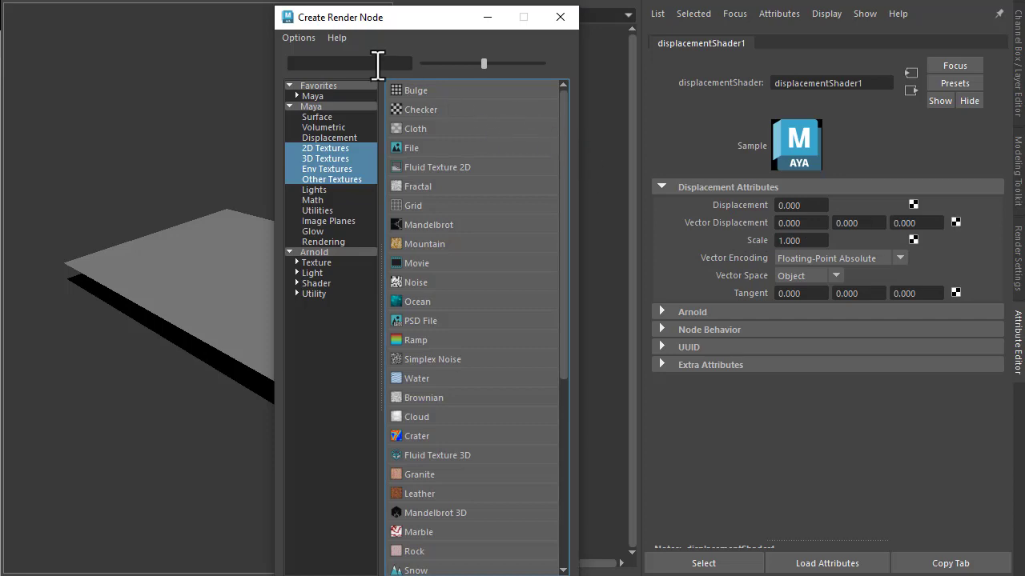
pyautogui.write('image')
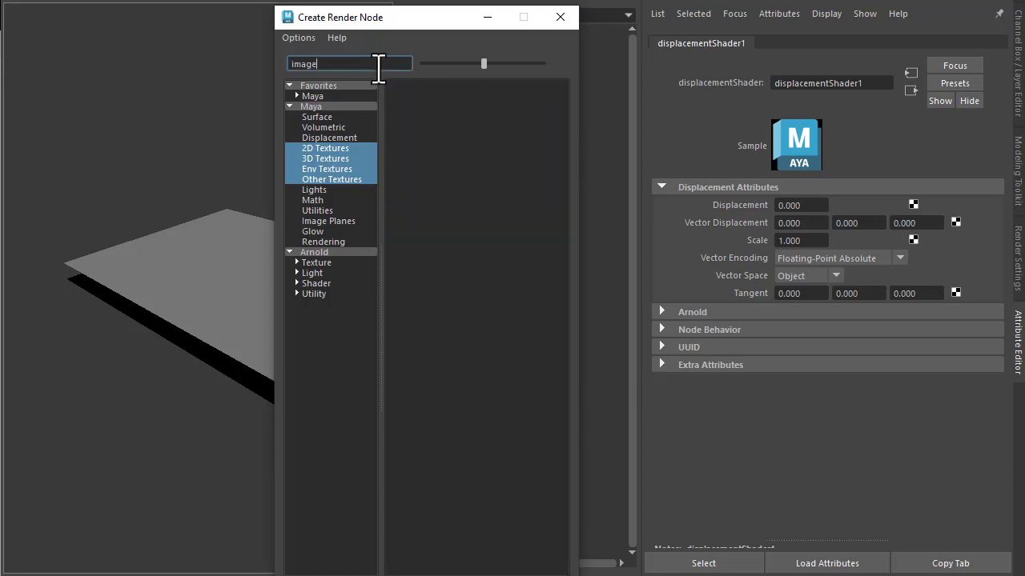
pyautogui.click(324, 252)
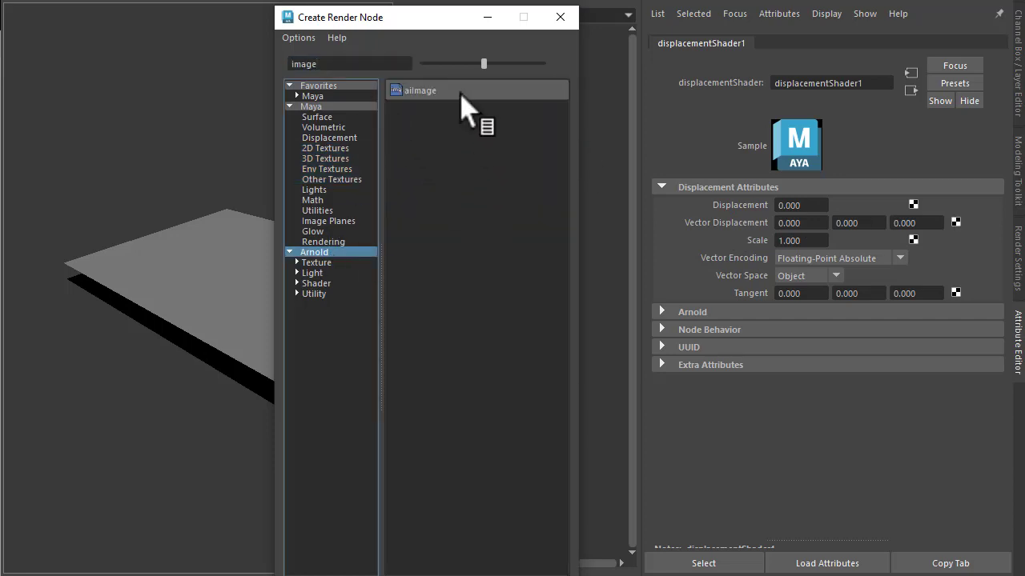
pyautogui.click(439, 96)
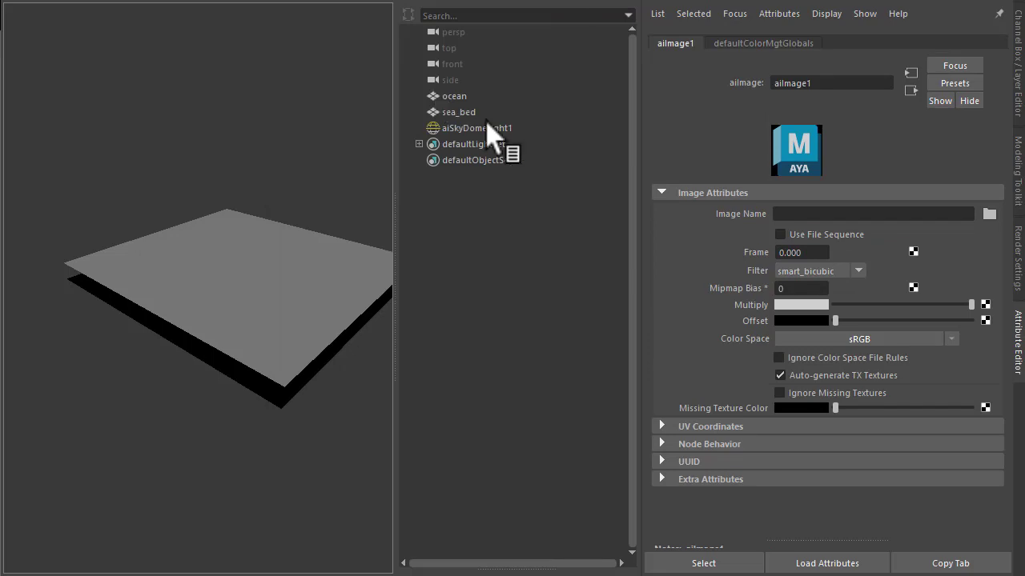
pyautogui.click(990, 213)
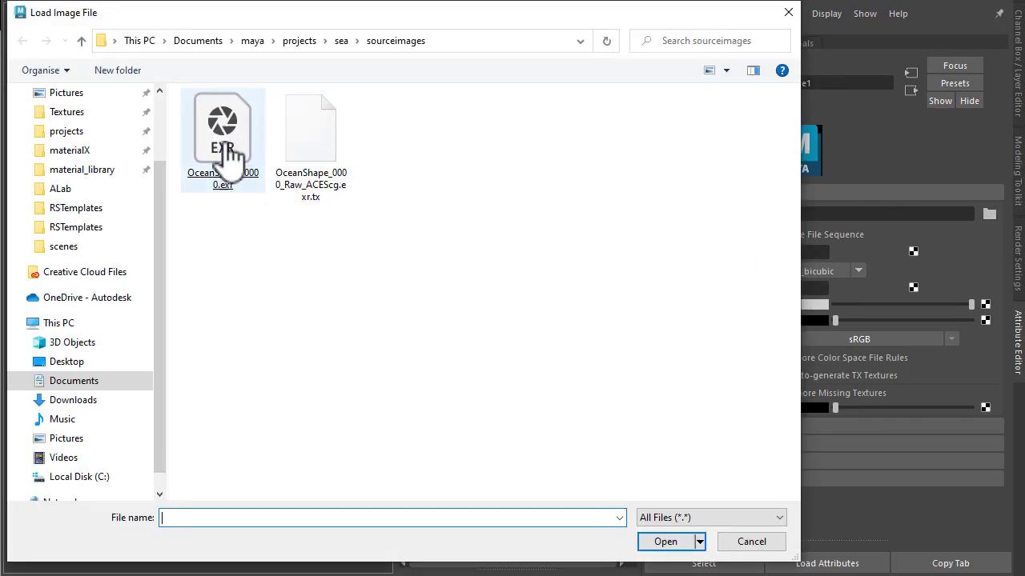
pyautogui.doubleClick(230, 160)
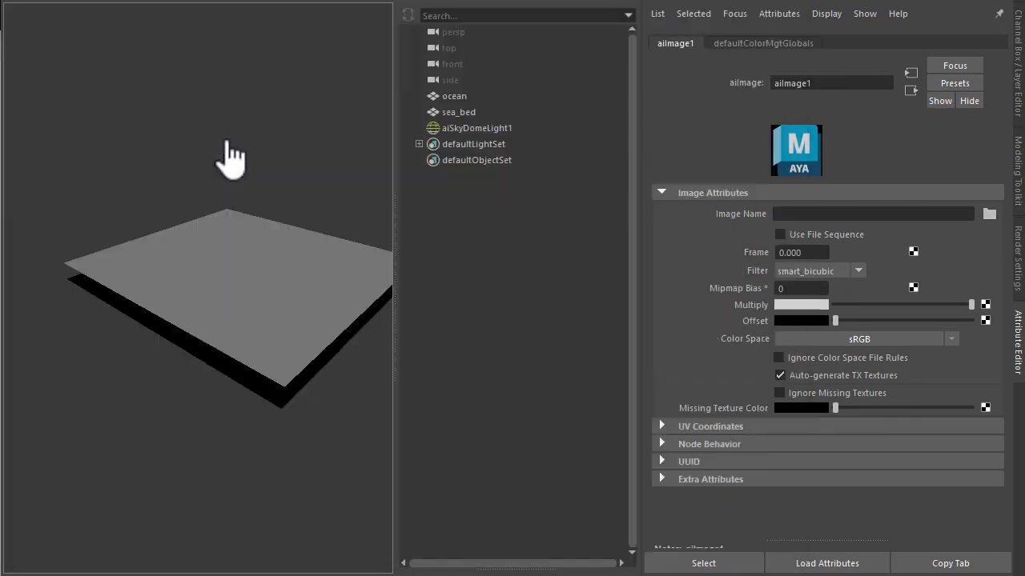
# Set the aiImage UV Coordinates Scale U and Scale V to 5
pyautogui.click(685, 426)
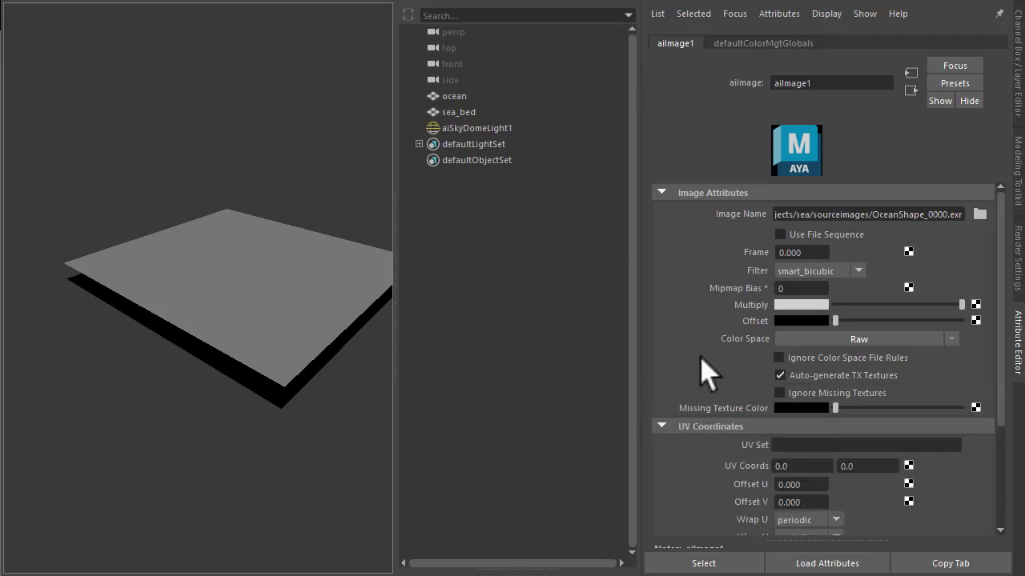
pyautogui.scroll(-3, 706, 369)
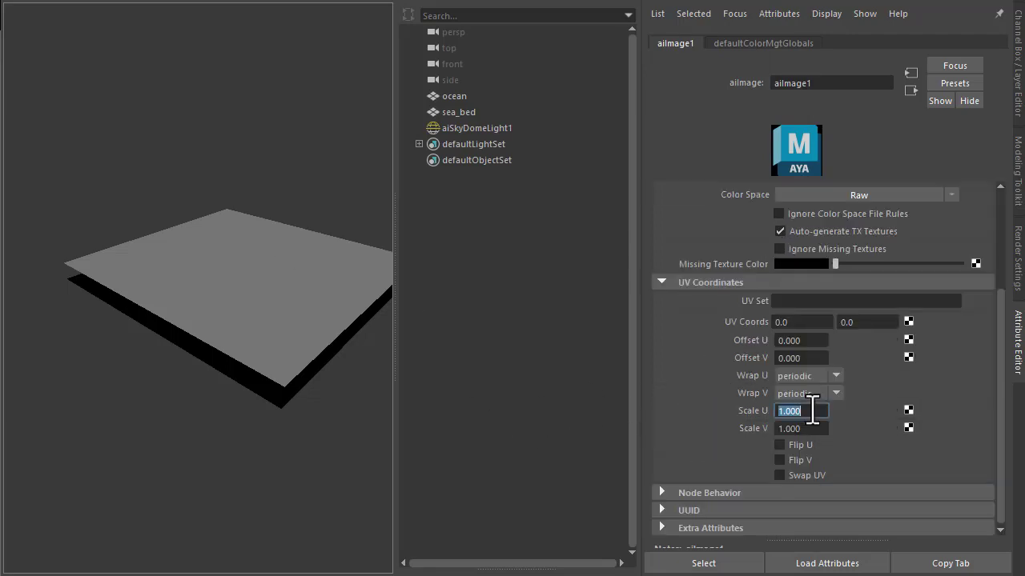
pyautogui.write('5')
pyautogui.press('Tab')
pyautogui.write('54')
pyautogui.press('Tab')
pyautogui.doubleClick(814, 428)
pyautogui.write('5')
pyautogui.press('Tab')
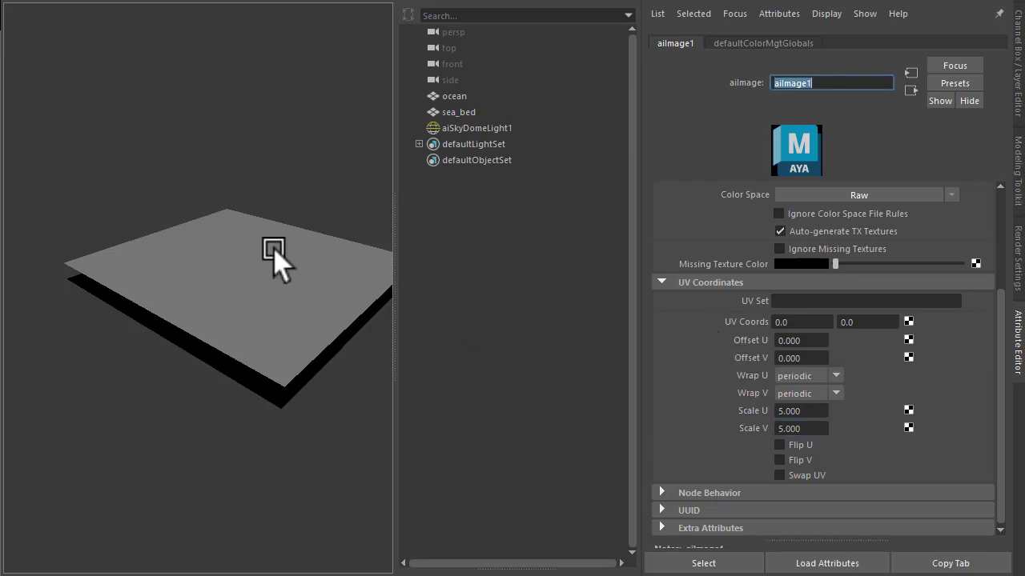
pyautogui.click(270, 250)
pyautogui.click(297, 204)
# Switch the viewport renderer to Arnold and orbit to a new angle on the plane
pyautogui.press('space')
pyautogui.moveTo(350, 161); pyautogui.dragTo(364, 224)
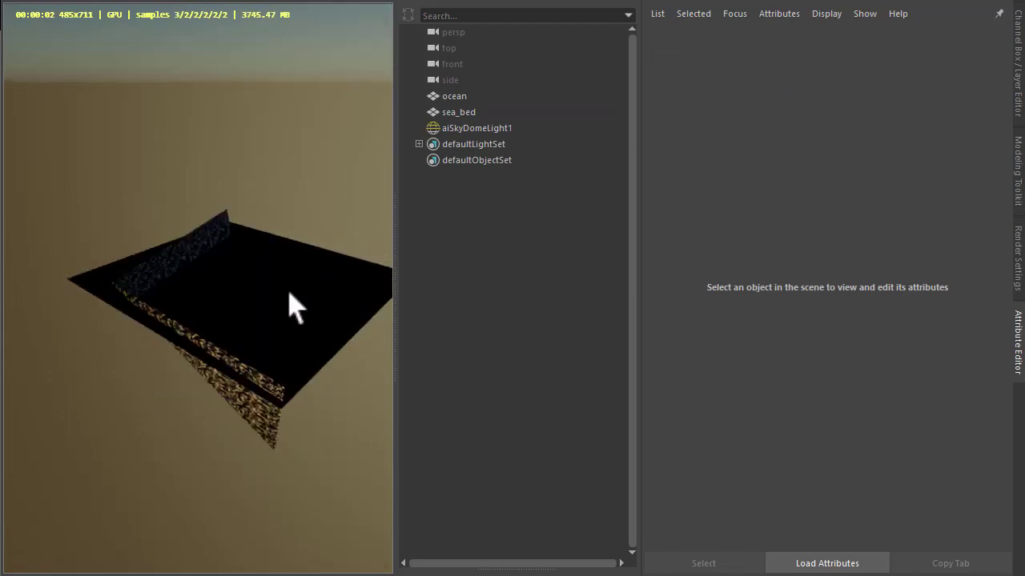
pyautogui.keyDown('alt'); pyautogui.moveTo(323, 323); pyautogui.dragTo(277, 309); pyautogui.keyUp('alt')
# Give the ocean mesh catclark Arnold subdivision with 4 iterations
pyautogui.click(467, 98)
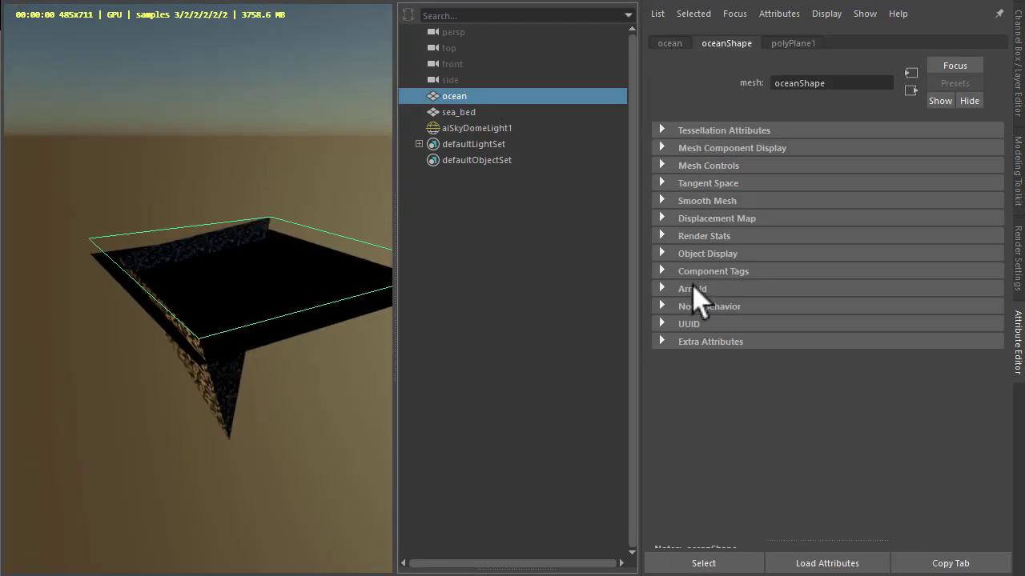
pyautogui.click(692, 289)
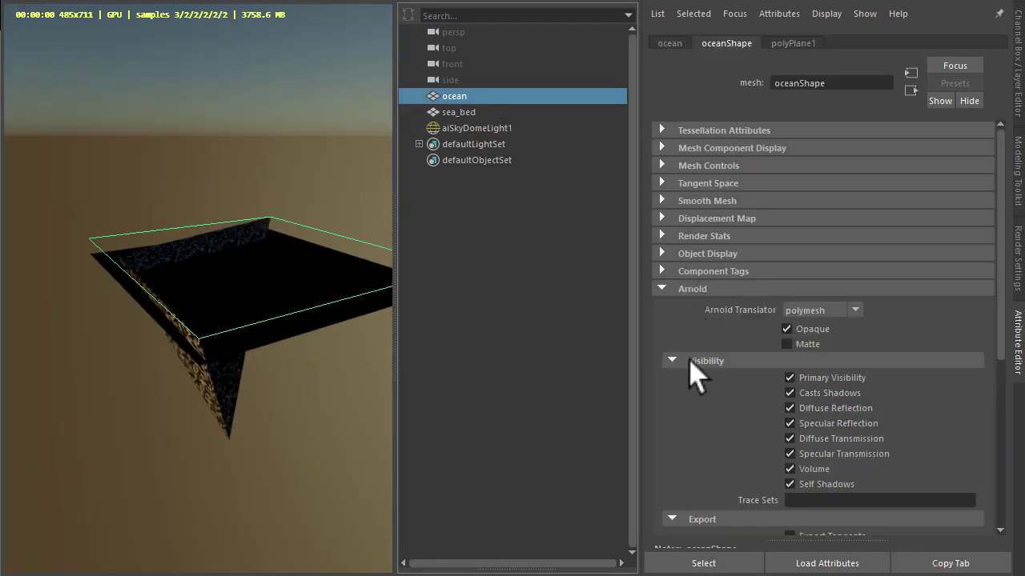
pyautogui.scroll(-5, 693, 392)
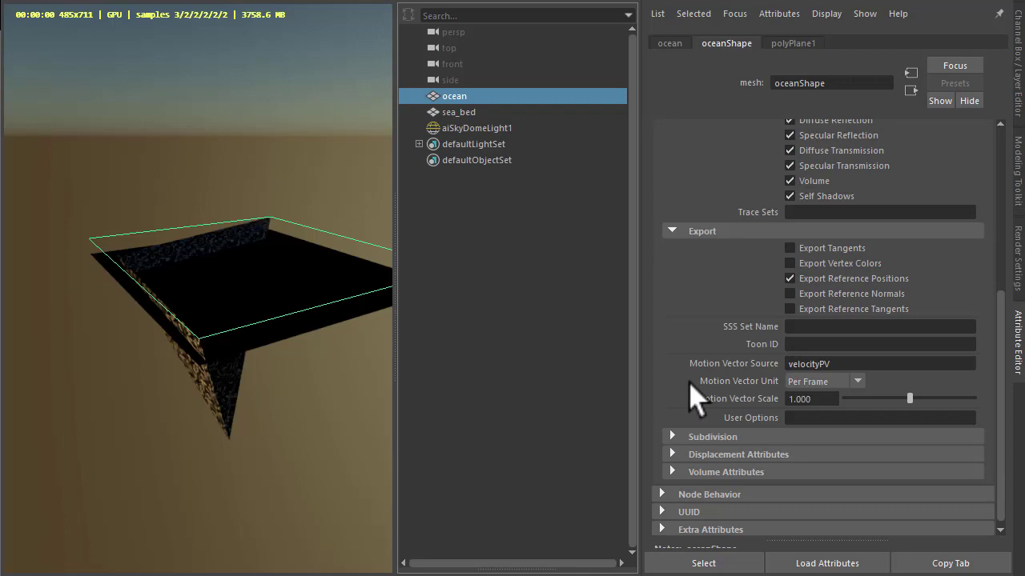
pyautogui.click(703, 438)
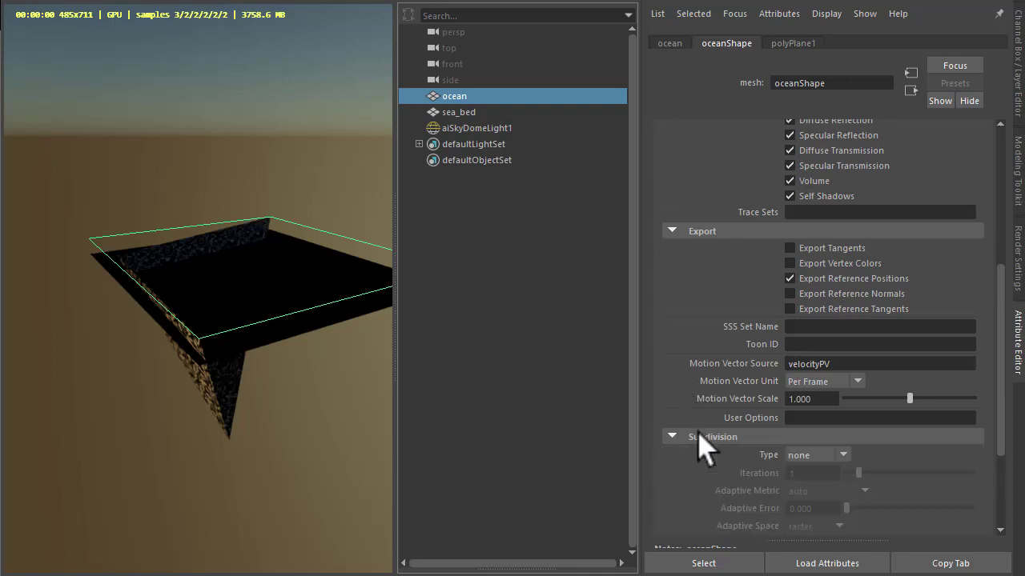
pyautogui.click(804, 455)
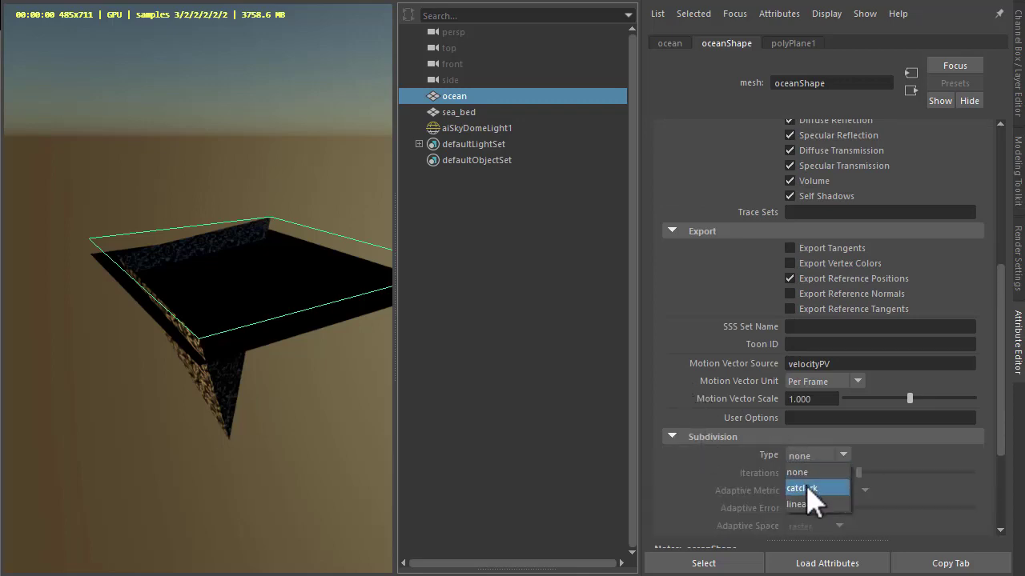
pyautogui.click(817, 485)
pyautogui.scroll(-2, 731, 481)
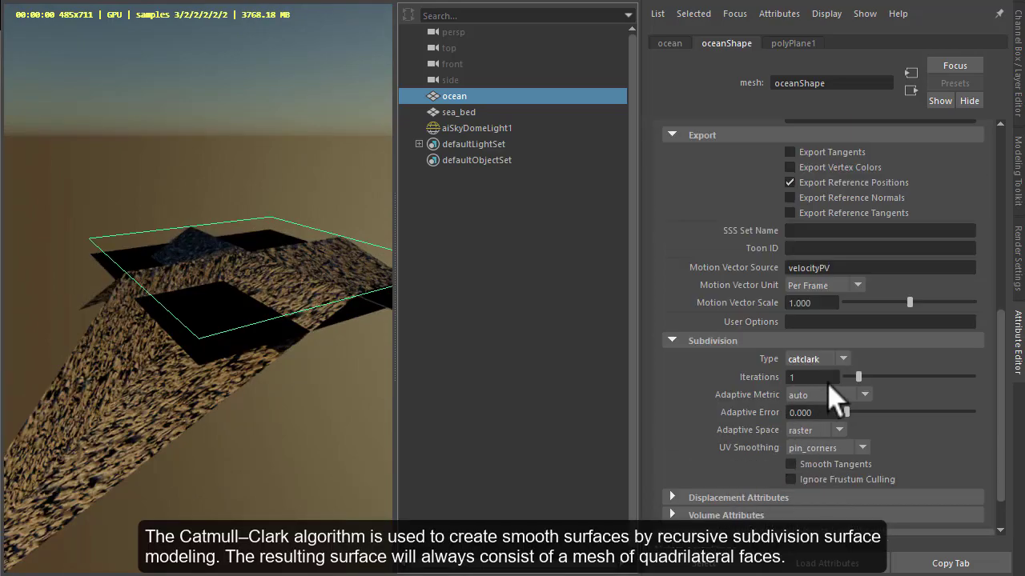
pyautogui.moveTo(860, 376); pyautogui.dragTo(909, 378)
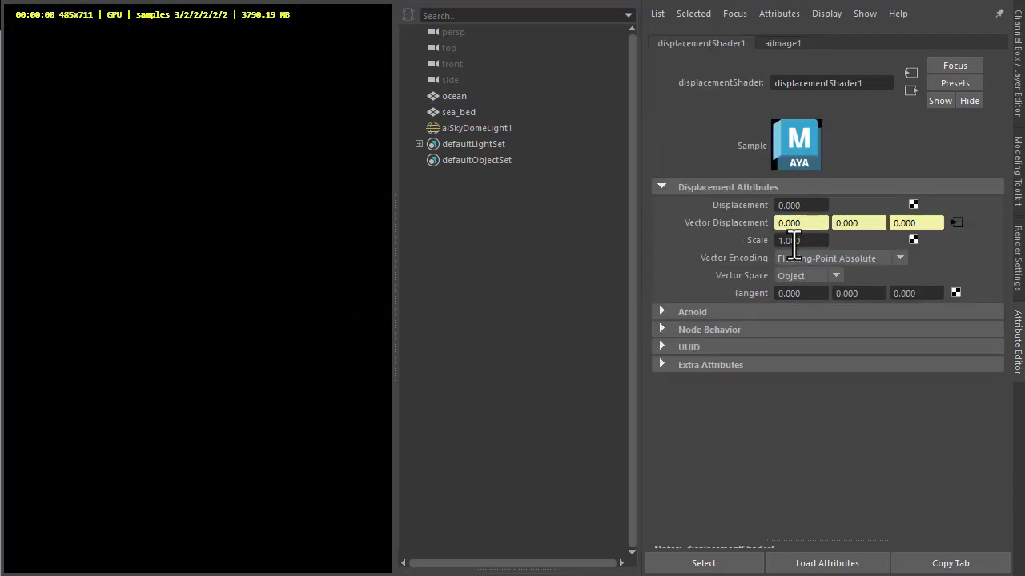
# Lower the displacementShader1 Scale to 0.01, then to 0.005 for calmer ripples
pyautogui.click(801, 240)
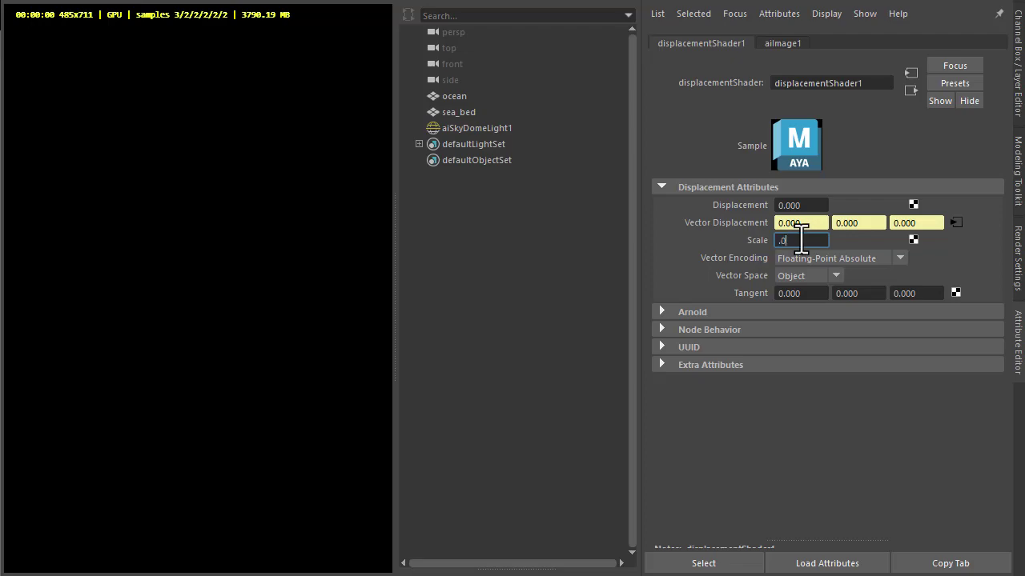
pyautogui.write('.01')
pyautogui.press('Return')
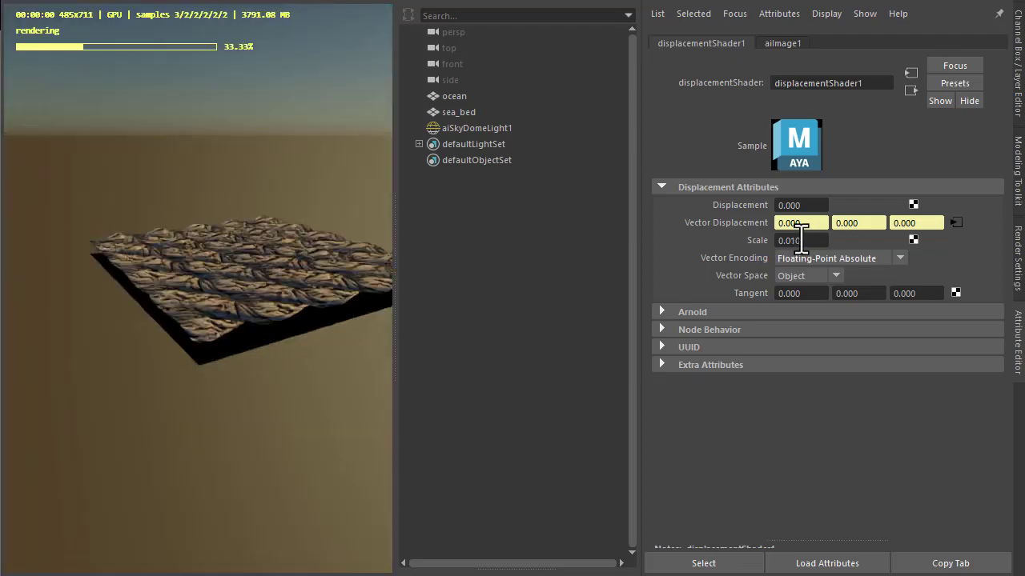
pyautogui.moveTo(317, 280)
pyautogui.keyDown('alt'); pyautogui.mouseDown()
pyautogui.moveTo(323, 288)
pyautogui.moveTo(311, 280)
pyautogui.mouseUp(); pyautogui.keyUp('alt')
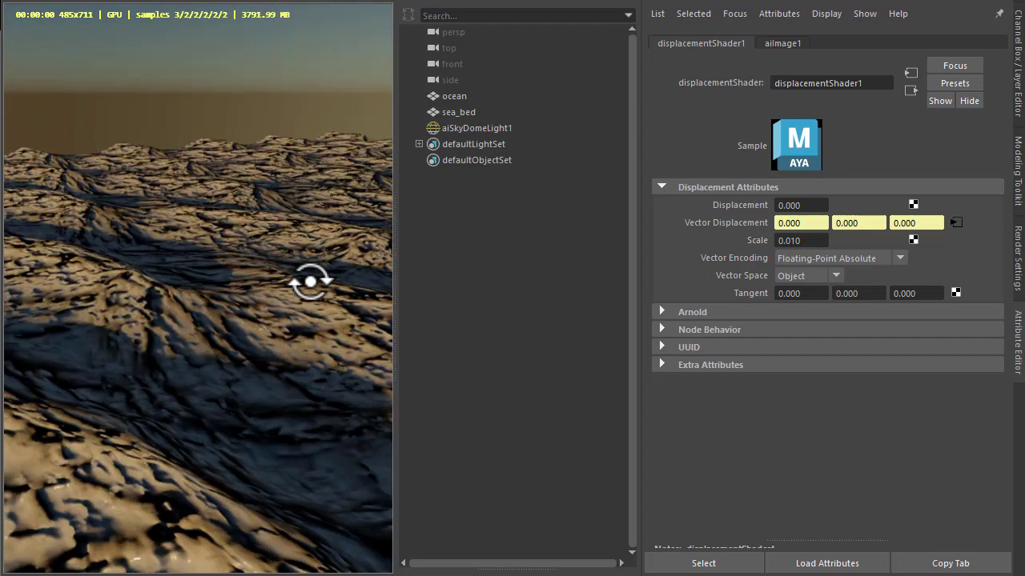
pyautogui.click(808, 241)
pyautogui.write('0.005')
pyautogui.press('Return')
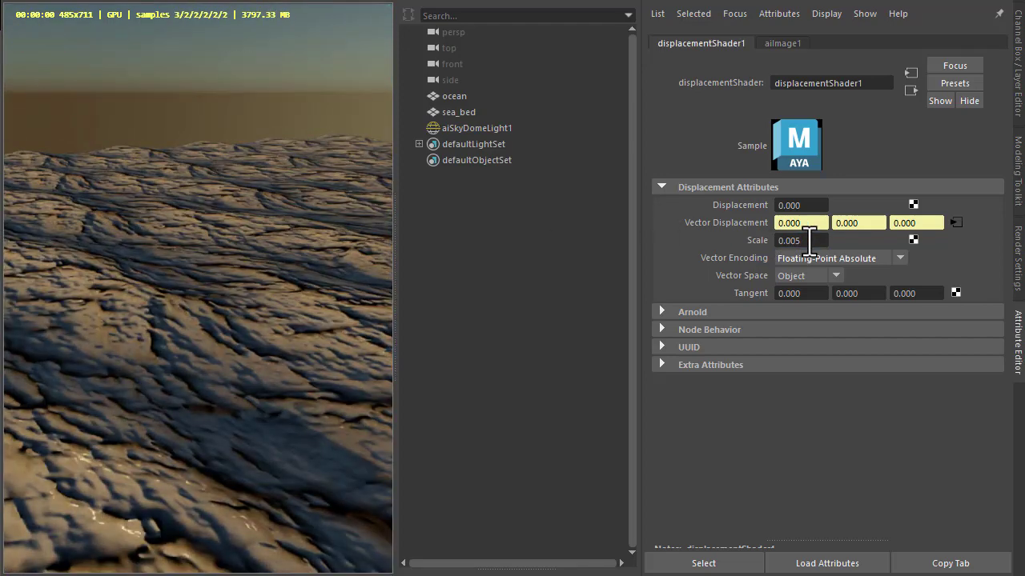
# Open Preferences via the command search and turn on the panel toolbar
pyautogui.hotkey('shift', '/')
pyautogui.write('pref')
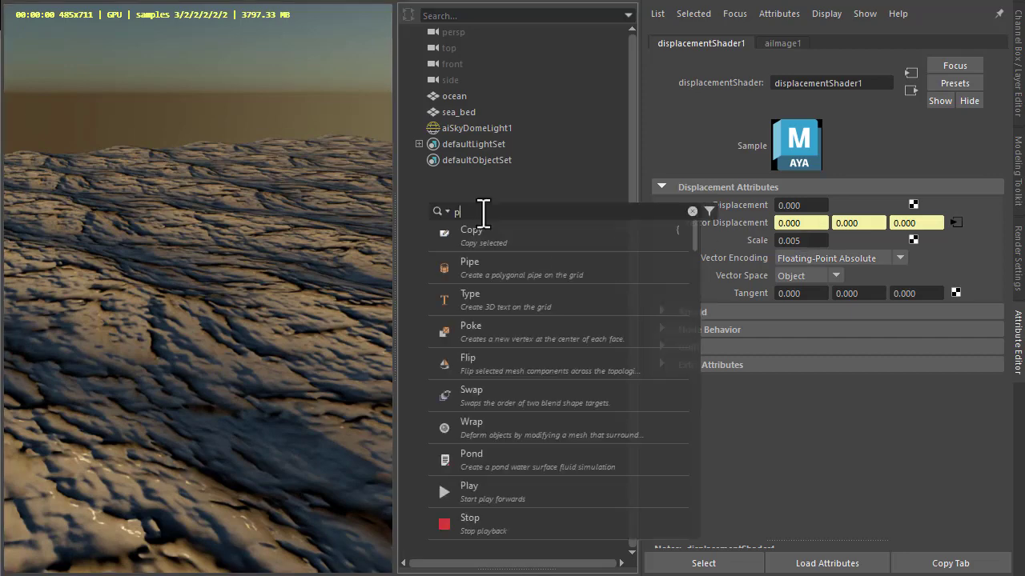
pyautogui.click(501, 254)
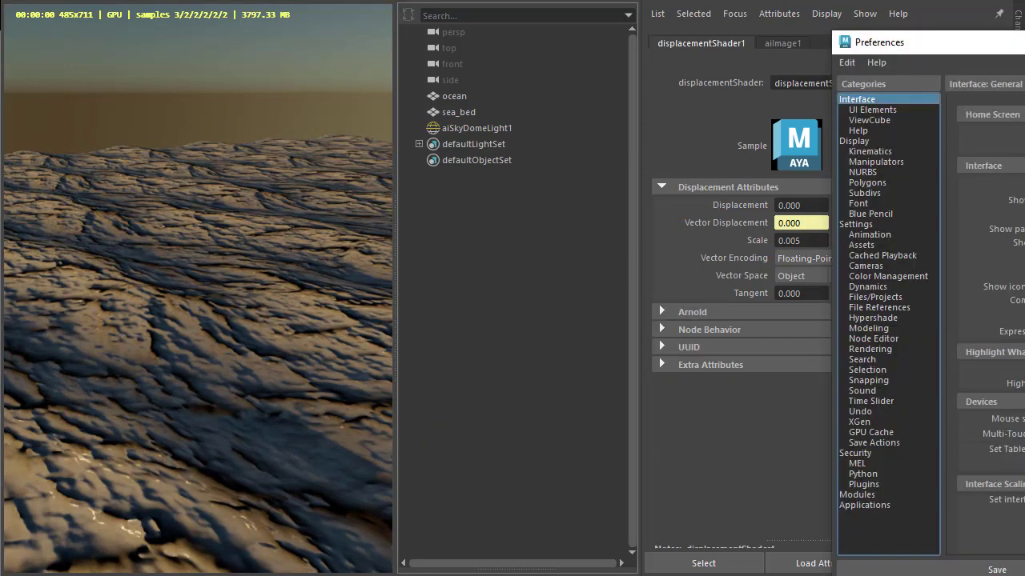
pyautogui.moveTo(920, 42); pyautogui.dragTo(541, 36)
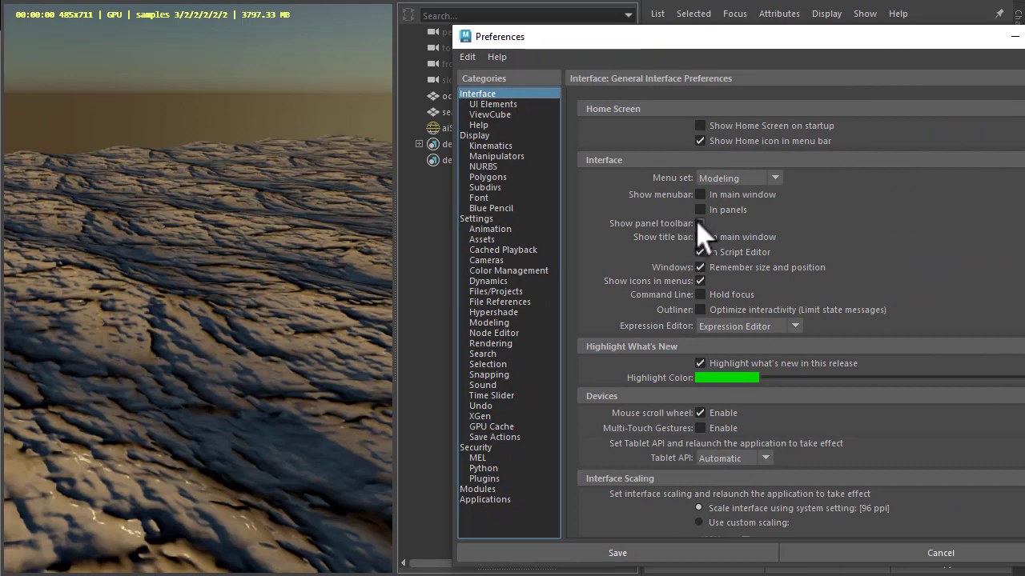
pyautogui.click(700, 223)
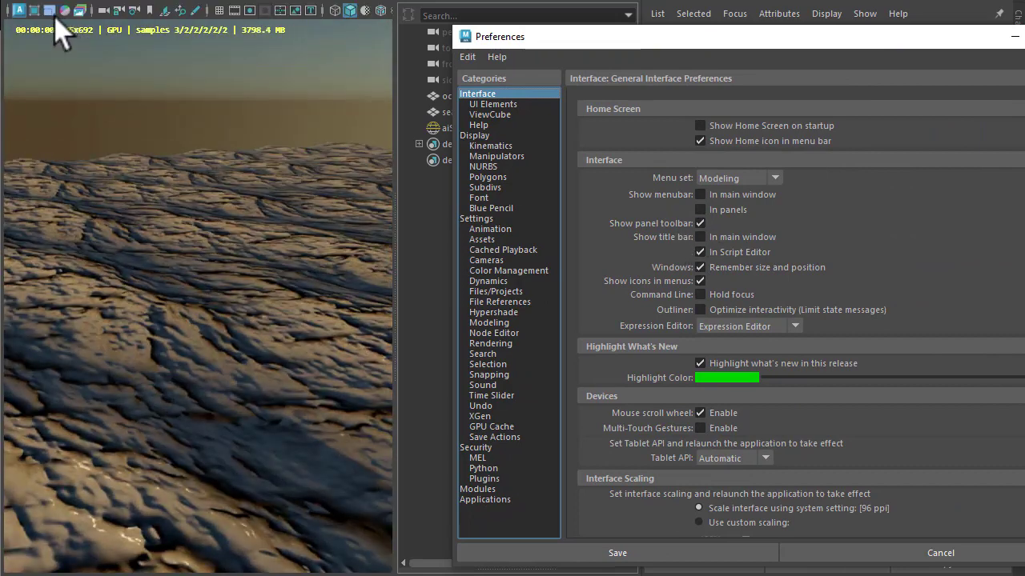
# Enable a debug shading mode for the Arnold preview, close Preferences, and select the ocean mesh
pyautogui.click(65, 11)
pyautogui.click(101, 24)
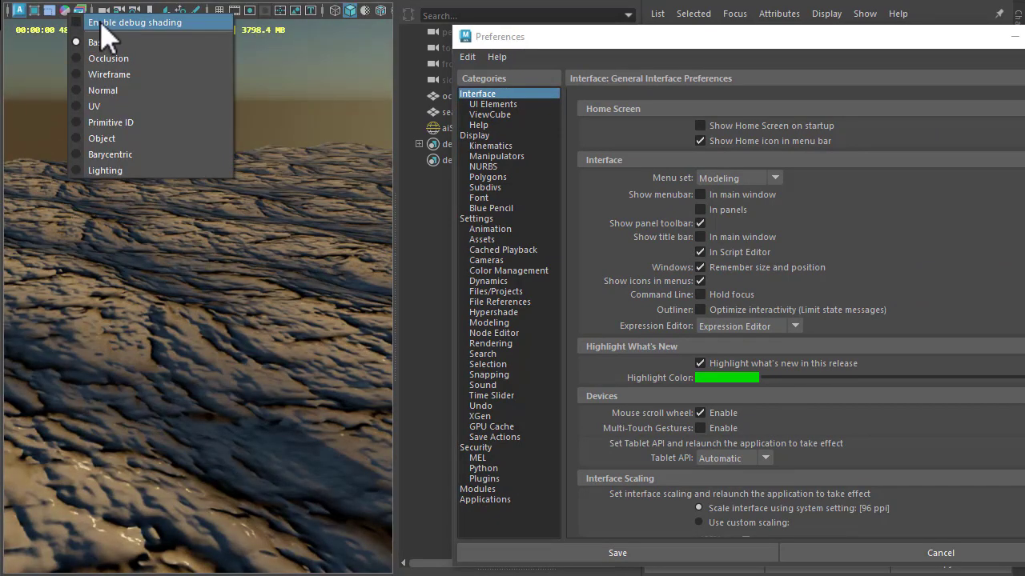
pyautogui.click(102, 76)
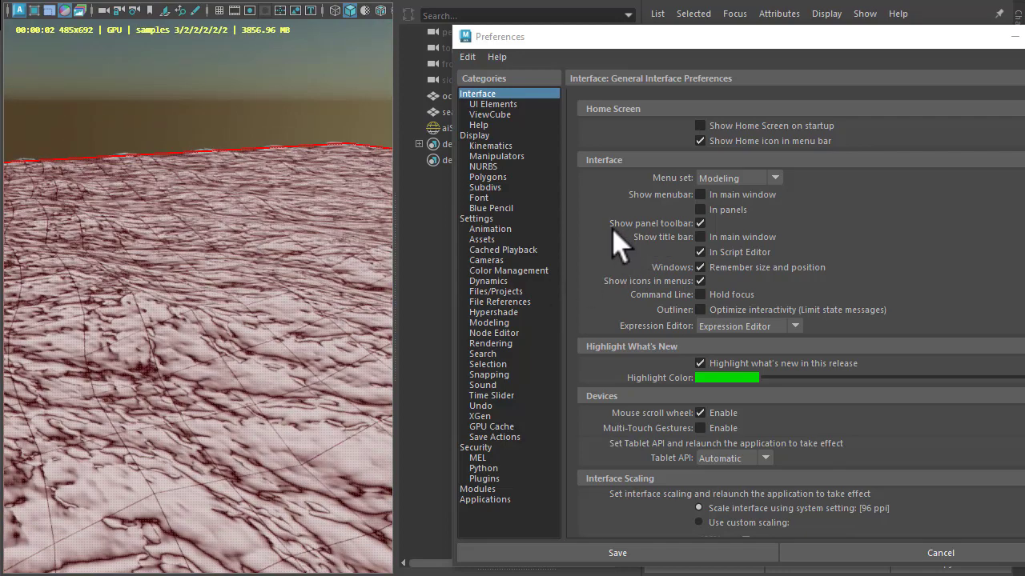
pyautogui.press('Escape')
pyautogui.click(454, 96)
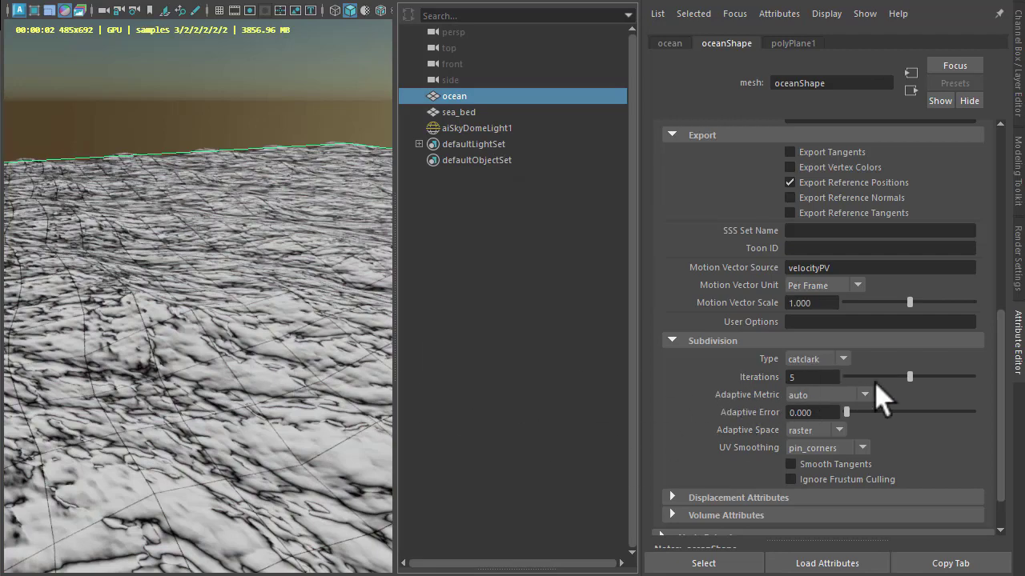
# Raise the ocean's subdivision iterations to 8 and turn off wireframe debug shading in the render view
pyautogui.moveTo(911, 377); pyautogui.dragTo(934, 377)
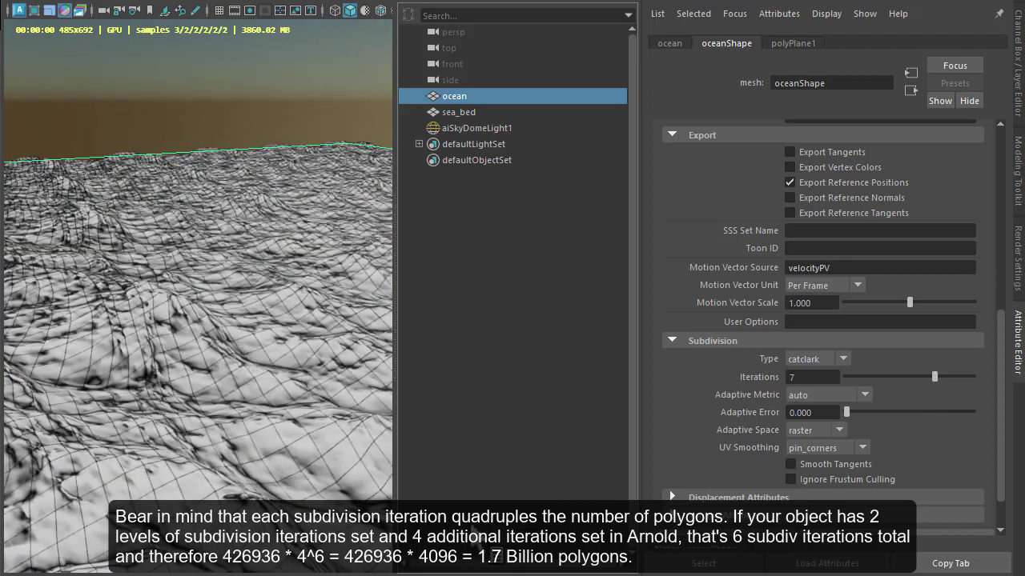
pyautogui.press('Return')
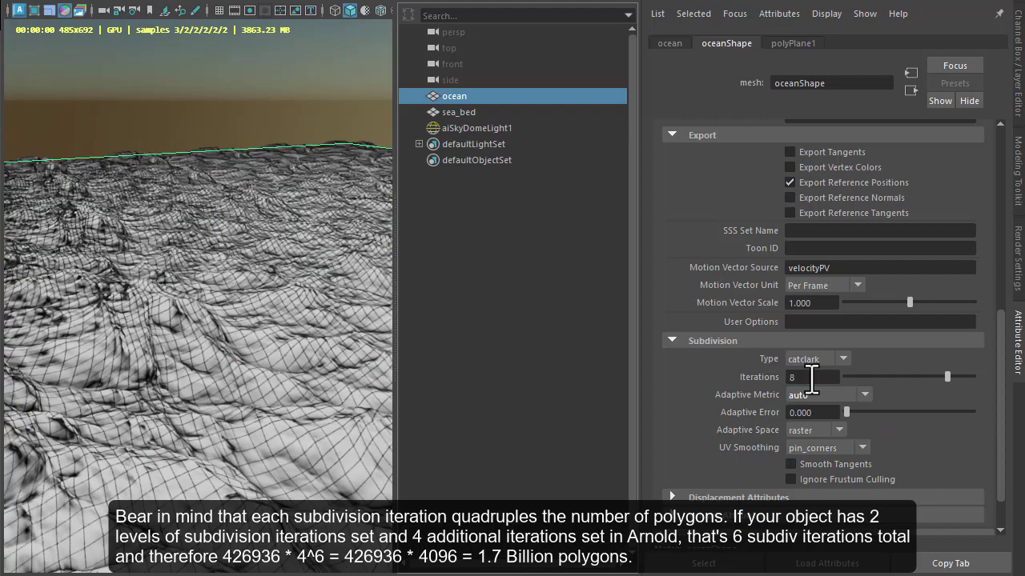
pyautogui.click(66, 10)
pyautogui.click(83, 19)
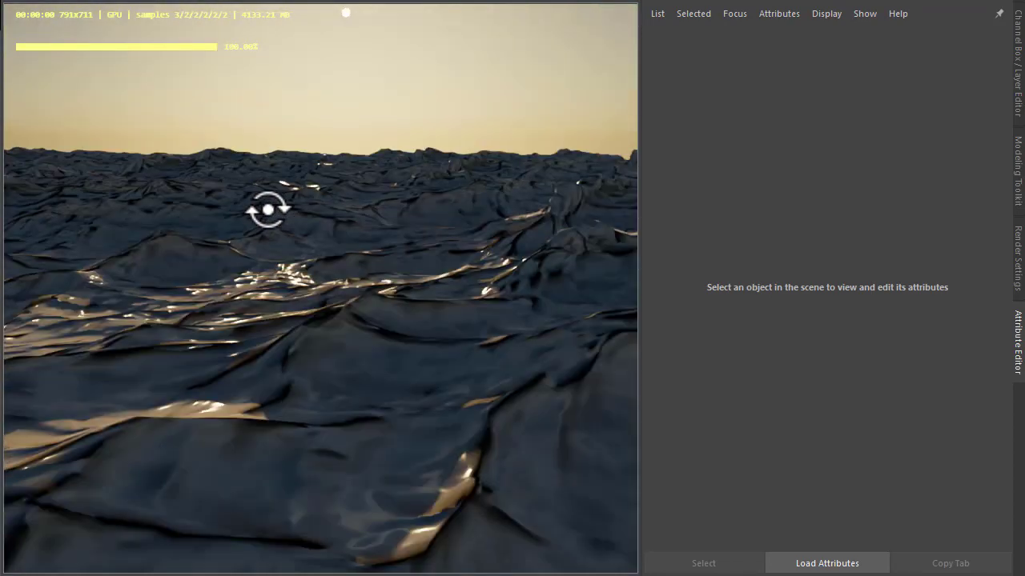
# Give the ocean's aiStandardSurface1 specular roughness 0.05, IOR 1.33 and transmission weight 1
pyautogui.keyDown('alt'); pyautogui.moveTo(267, 209); pyautogui.dragTo(272, 212); pyautogui.keyUp('alt')
pyautogui.click(380, 302)
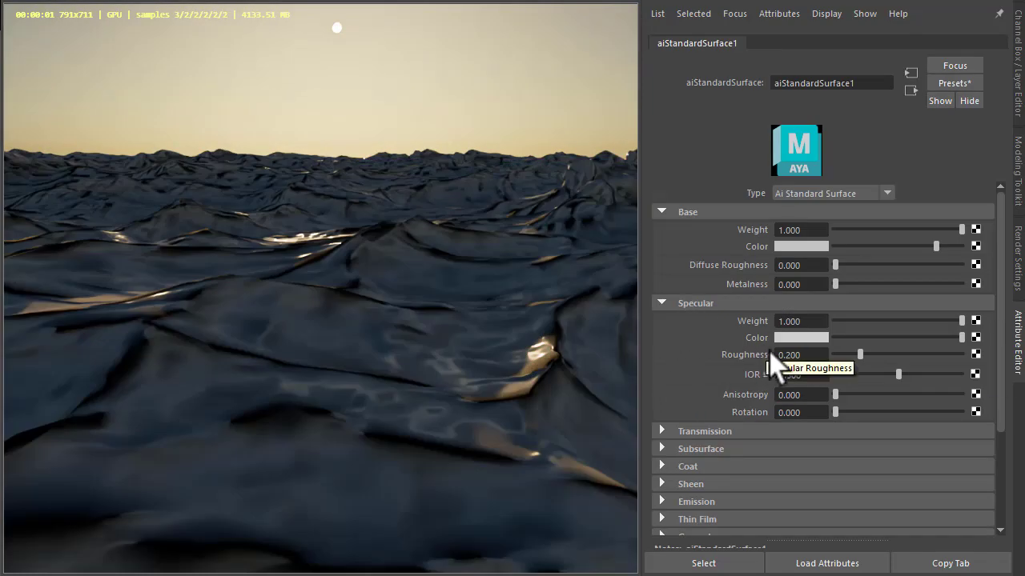
pyautogui.click(820, 356)
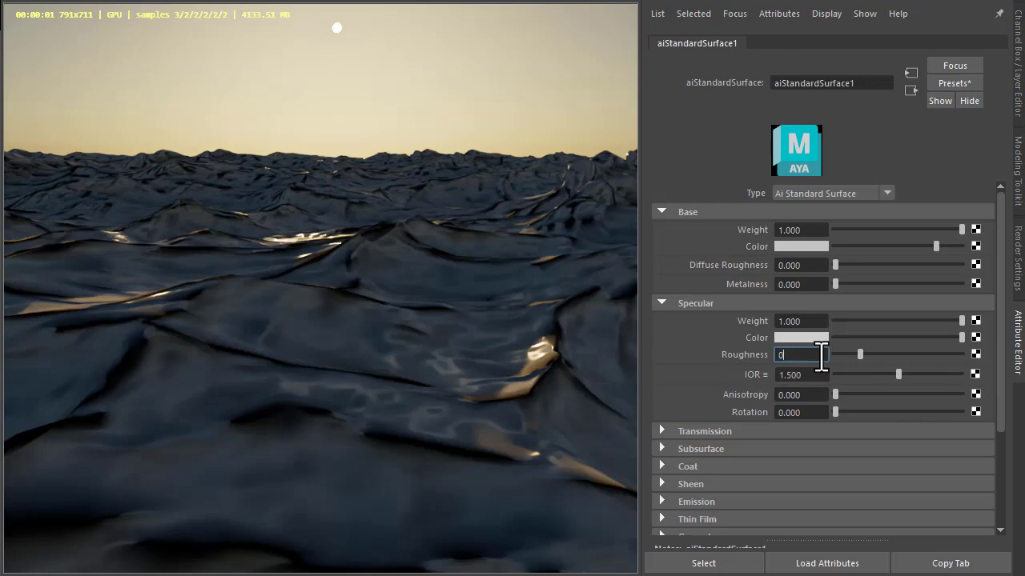
pyautogui.write('0.05')
pyautogui.press('Tab')
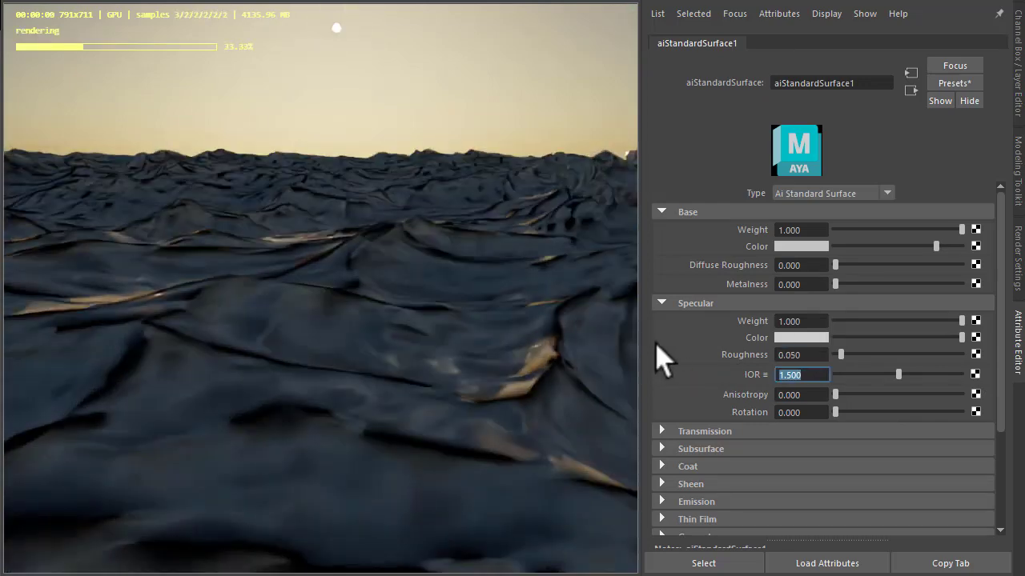
pyautogui.scroll(-4, 686, 352)
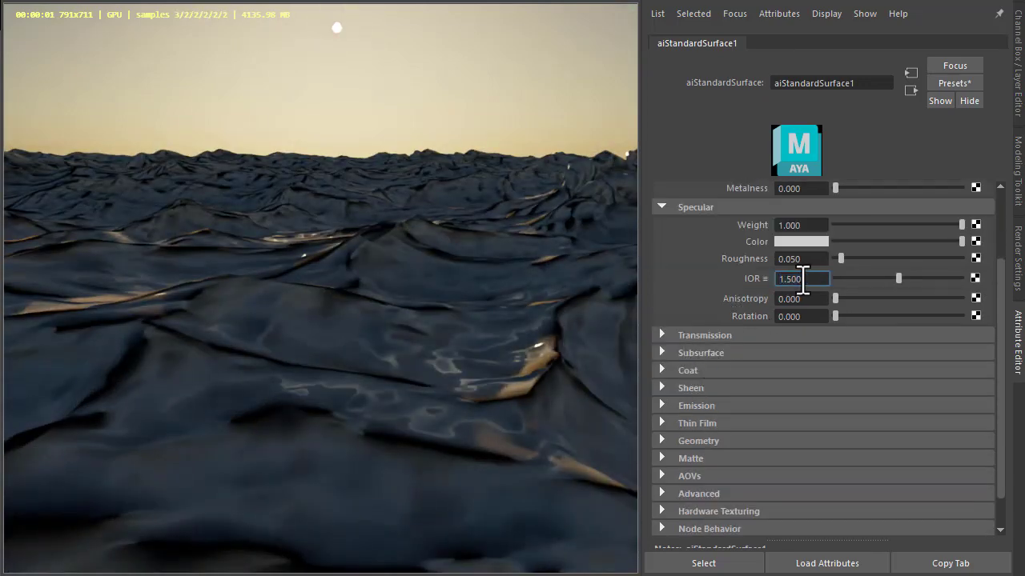
pyautogui.press('Tab')
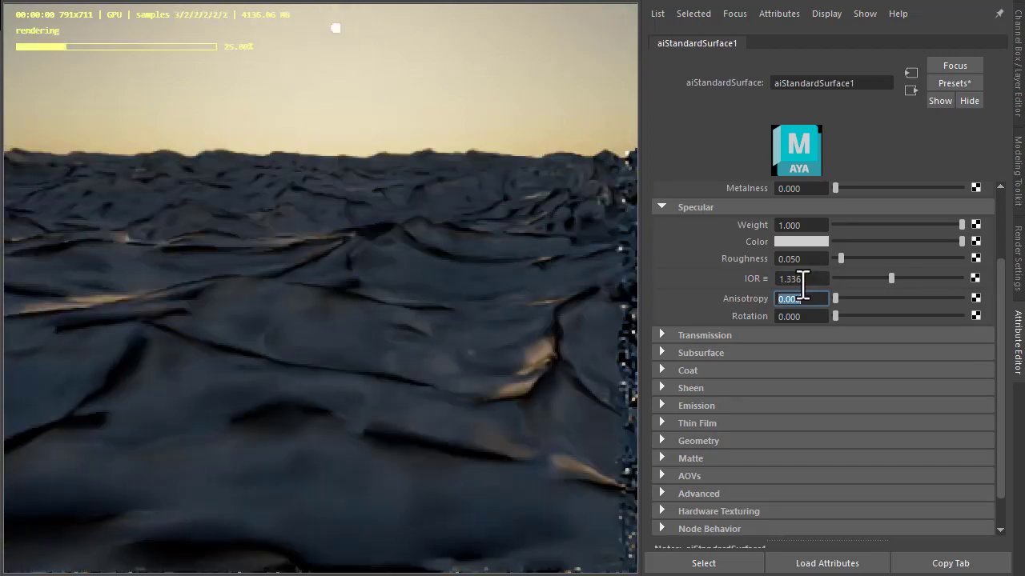
pyautogui.click(704, 335)
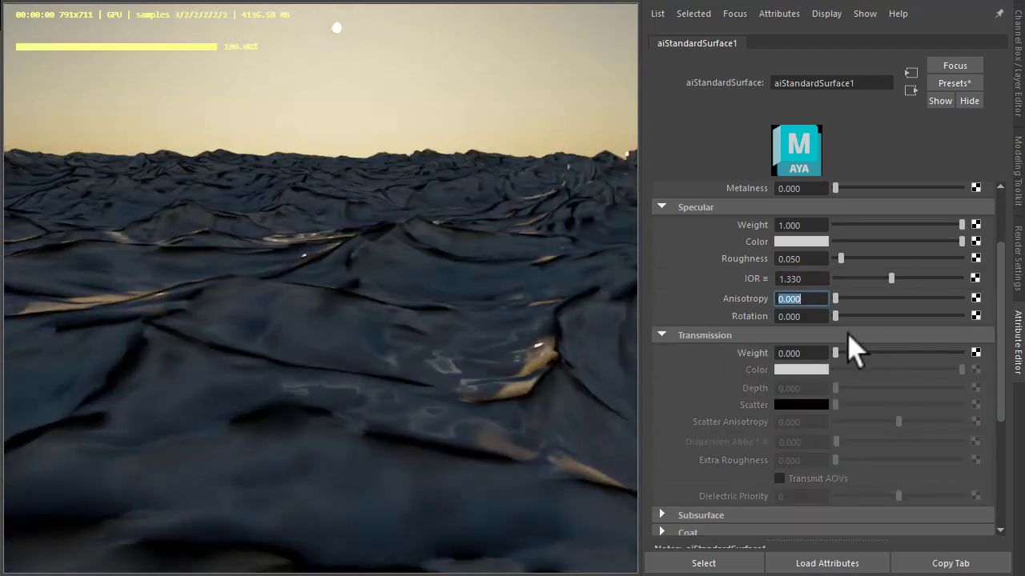
pyautogui.moveTo(840, 353); pyautogui.dragTo(965, 354)
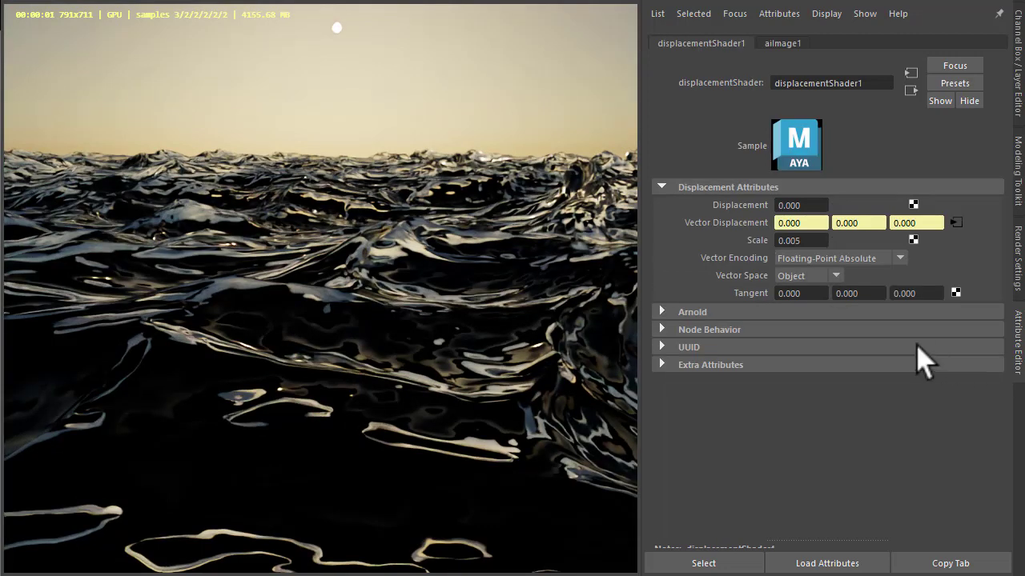
# Set displacementShader1's Arnold bounds padding to 0.1
pyautogui.click(698, 312)
pyautogui.click(810, 332)
pyautogui.press('BackSpace')
pyautogui.press('BackSpace')
pyautogui.press('BackSpace')
pyautogui.press('BackSpace')
pyautogui.press('BackSpace')
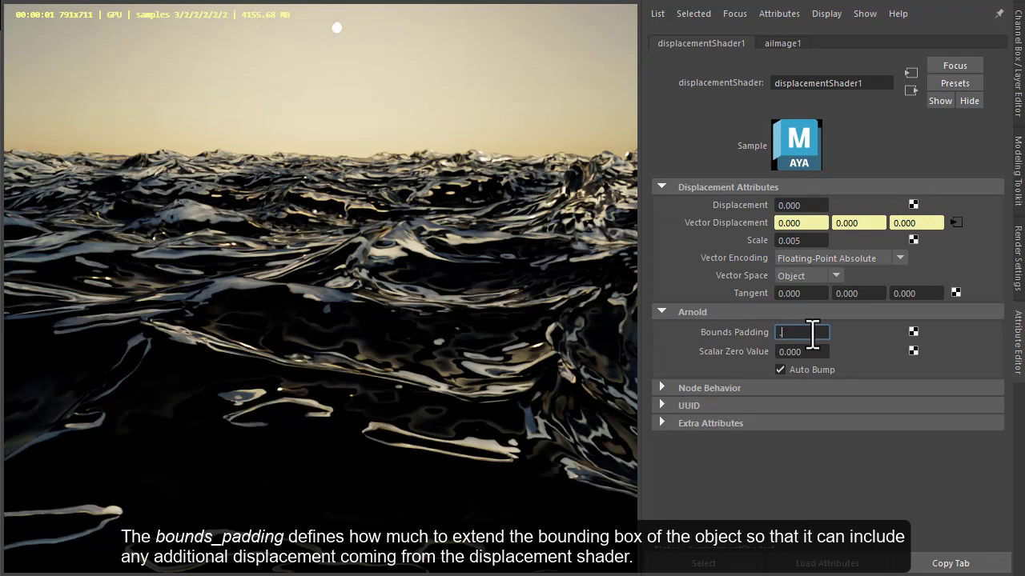
pyautogui.press('Tab')
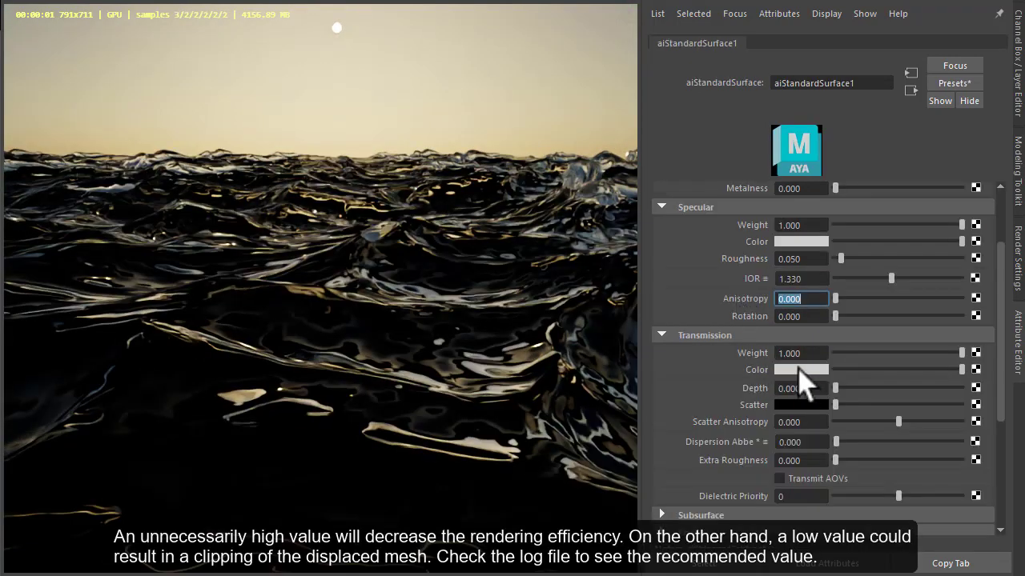
# Tint the water's transmission colour a pale yellow-green
pyautogui.click(799, 371)
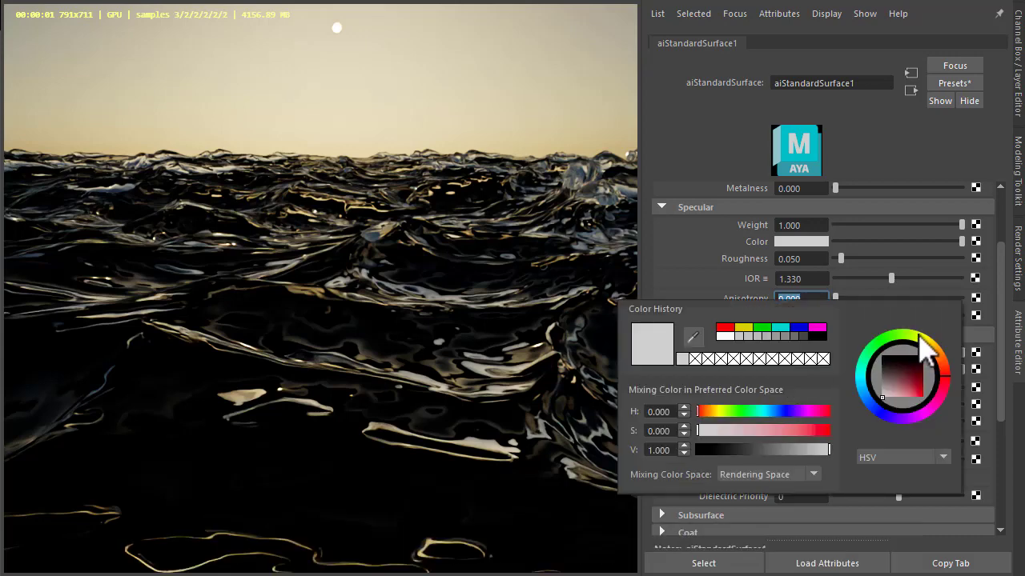
pyautogui.click(917, 336)
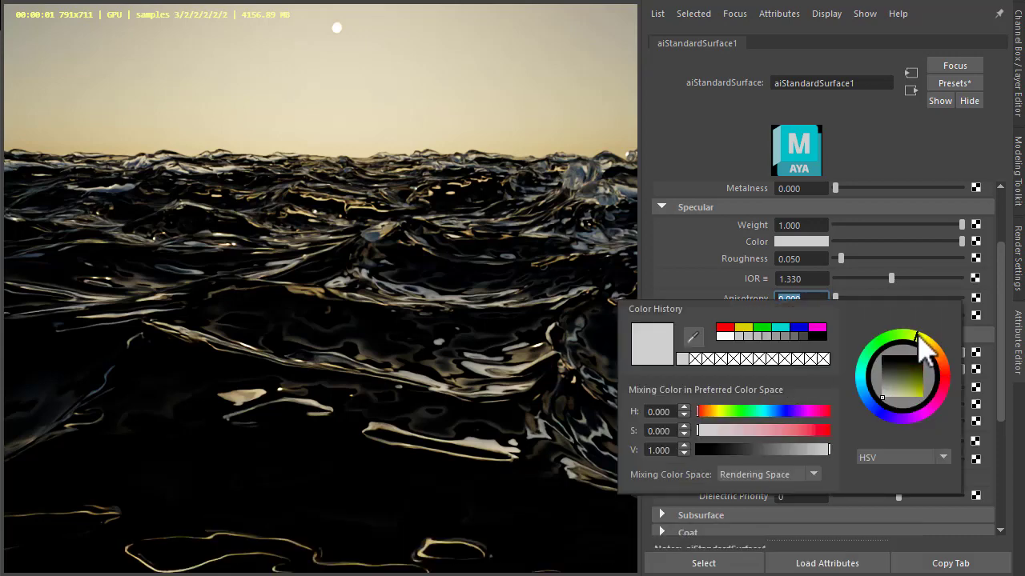
pyautogui.click(892, 406)
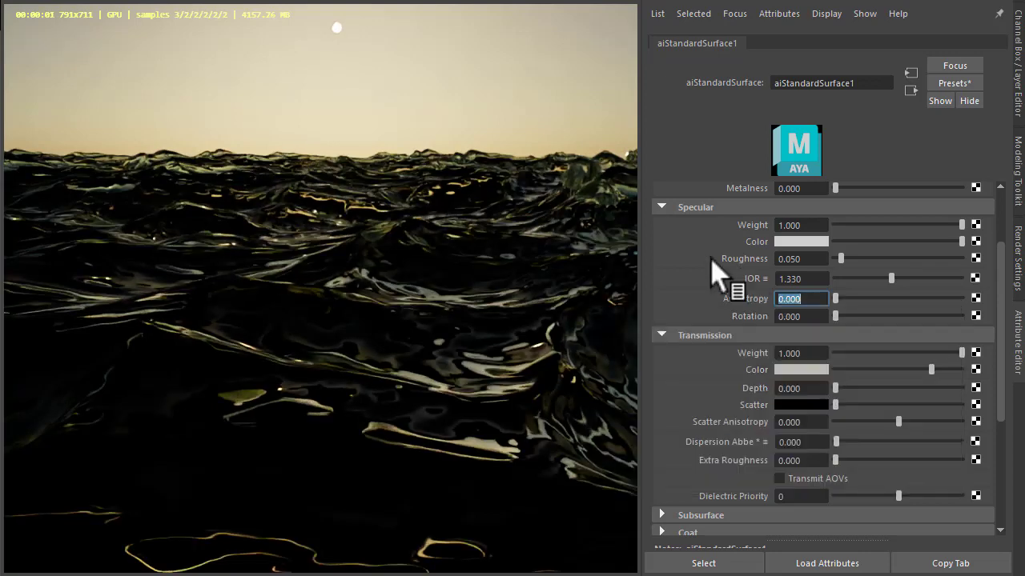
pyautogui.press('Tab')
pyautogui.press('Tab')
pyautogui.press('Tab')
pyautogui.press('Tab')
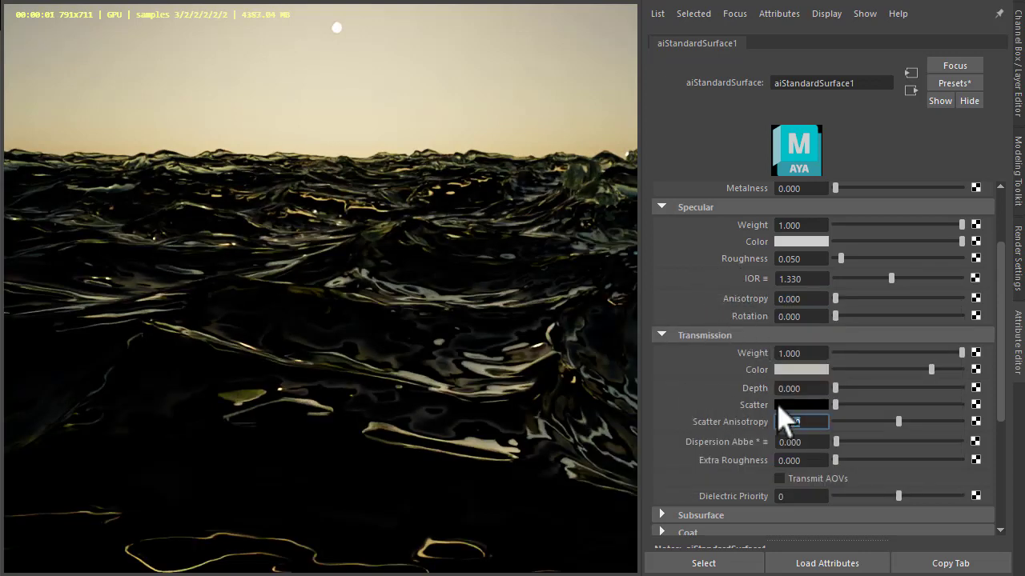
# Set a dark grey scatter colour (value 0.081) and raise transmission depth to 1.73
pyautogui.click(786, 405)
pyautogui.click(683, 393)
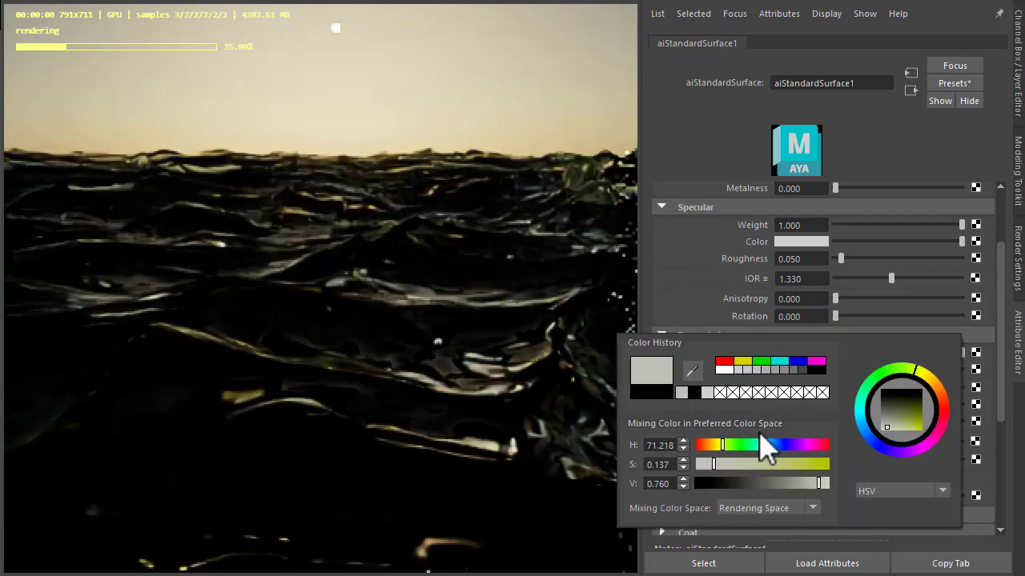
pyautogui.moveTo(748, 486); pyautogui.dragTo(741, 482)
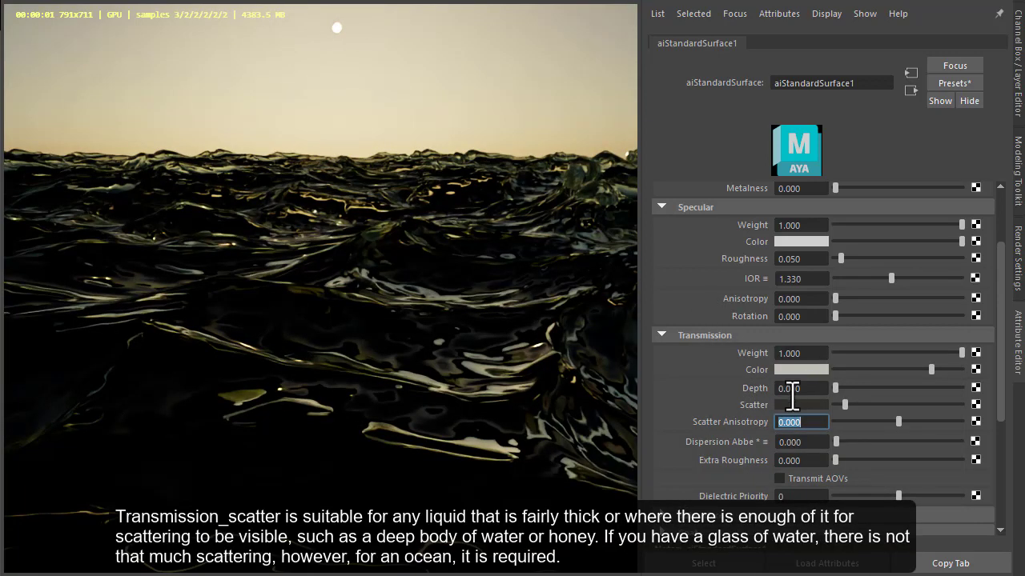
pyautogui.moveTo(789, 393)
pyautogui.keyDown('ctrl'); pyautogui.mouseDown()
pyautogui.moveTo(1017, 391)
pyautogui.moveTo(801, 391)
pyautogui.mouseUp(); pyautogui.keyUp('ctrl')
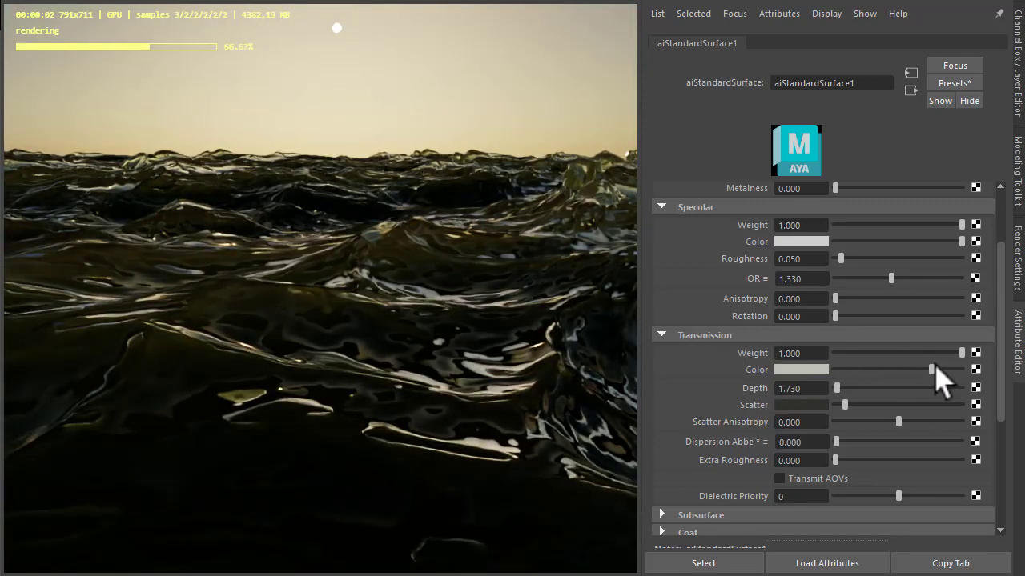
# Brighten the transmission colour toward green and settle transmission depth at 0.5
pyautogui.moveTo(931, 370); pyautogui.dragTo(946, 377)
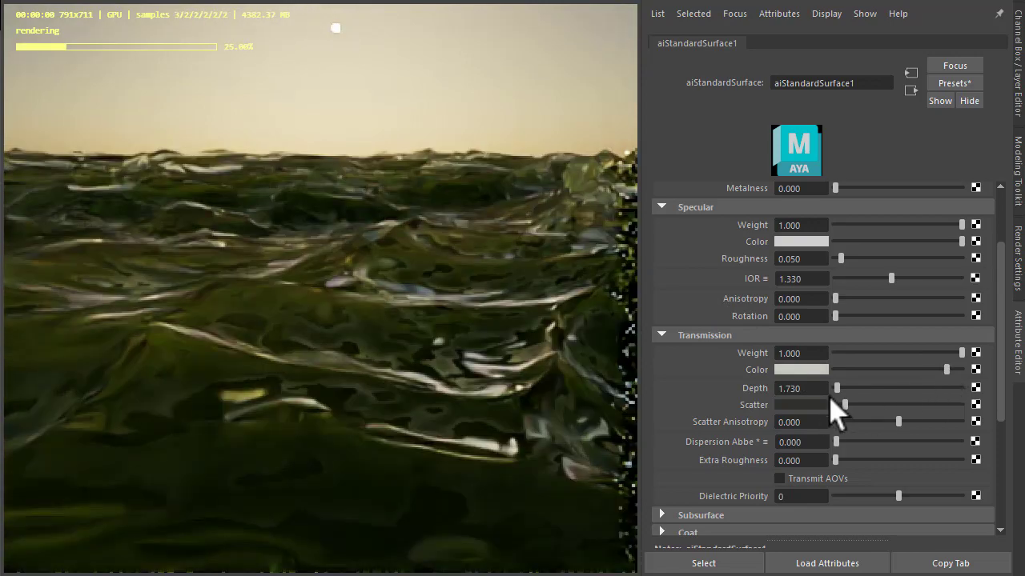
pyautogui.click(800, 389)
pyautogui.write('1.')
pyautogui.press('BackSpace')
pyautogui.press('BackSpace')
pyautogui.write('0.5')
pyautogui.press('Tab')
pyautogui.click(812, 392)
pyautogui.write('.1')
pyautogui.press('Tab')
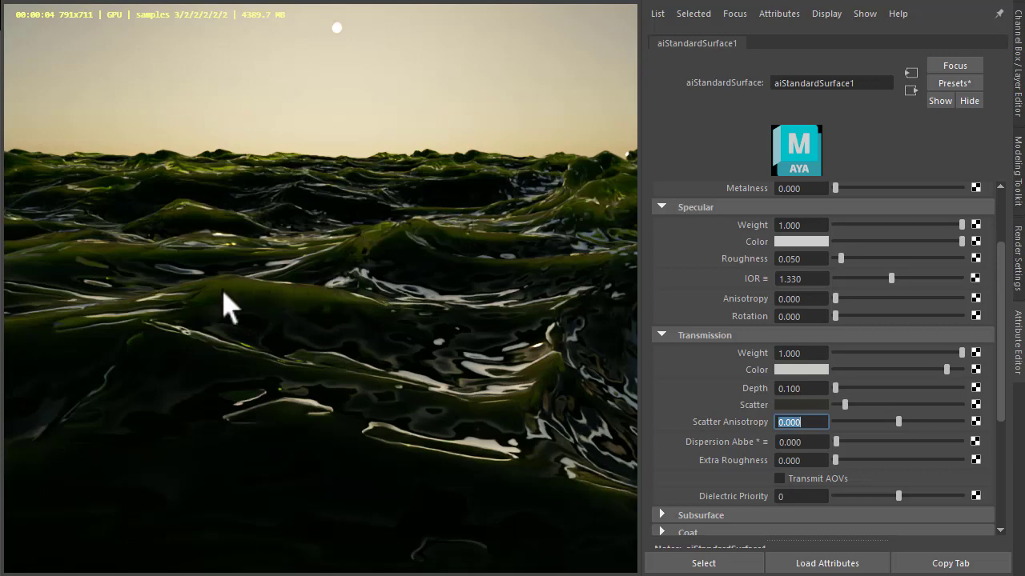
pyautogui.click(807, 390)
pyautogui.write('.5')
pyautogui.press('Tab')
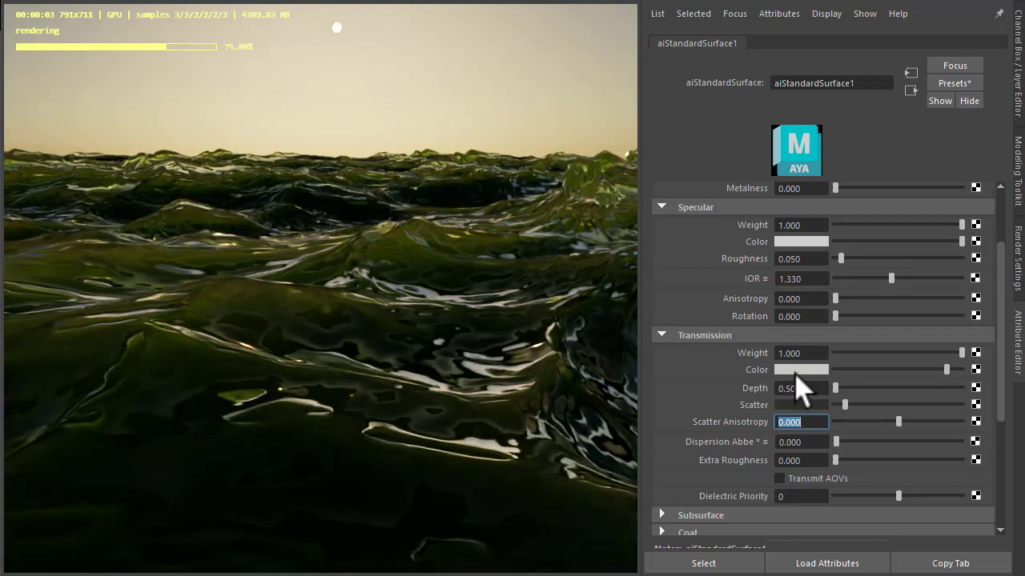
# Lower the transmission and scatter colour saturation to 0.1, slightly brightening the transmission colour
pyautogui.click(798, 370)
pyautogui.moveTo(686, 430); pyautogui.dragTo(664, 430)
pyautogui.write('0.1')
pyautogui.press('Return')
pyautogui.click(799, 405)
pyautogui.click(786, 408)
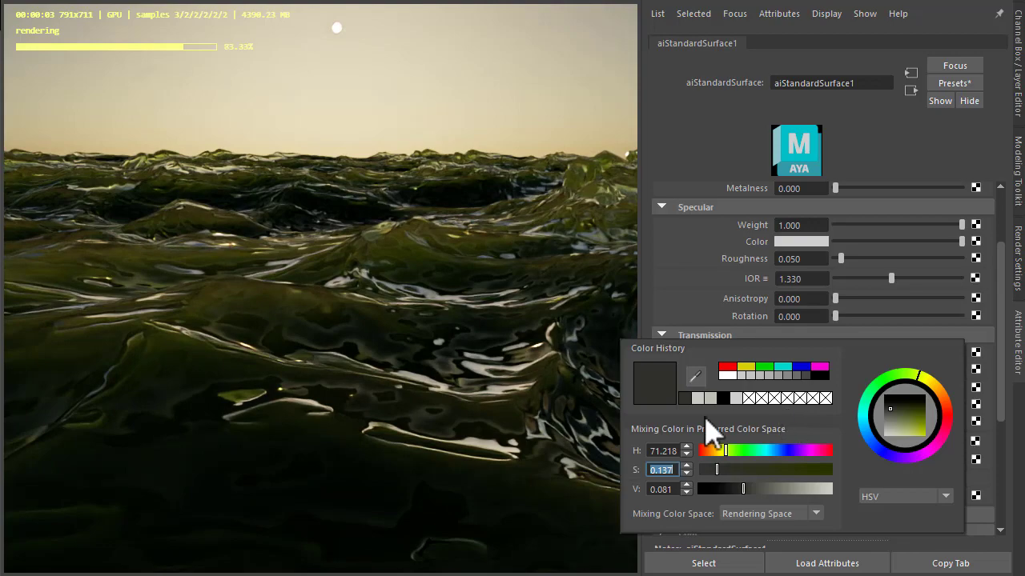
pyautogui.click(678, 473)
pyautogui.write('0.1')
pyautogui.press('Tab')
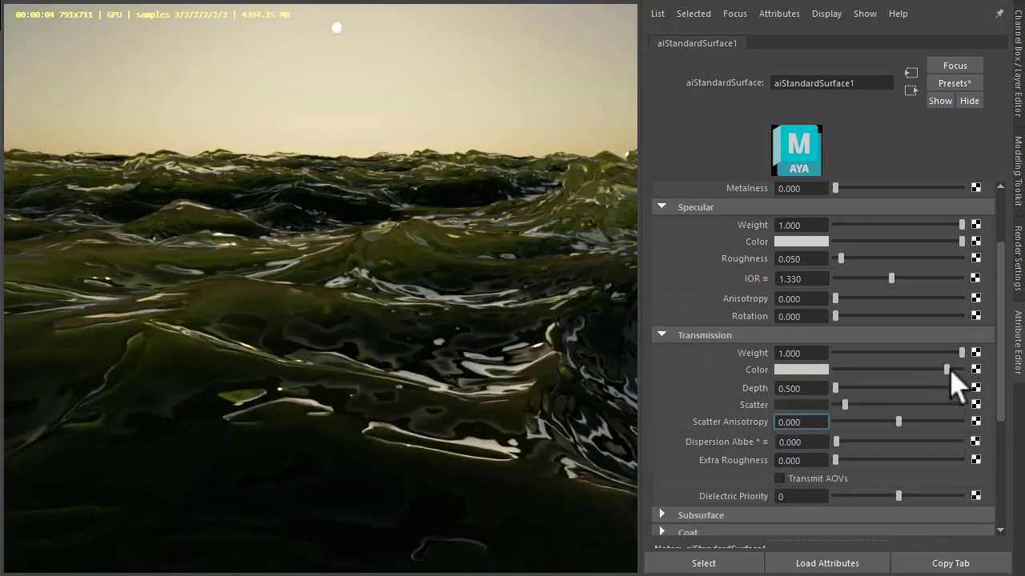
pyautogui.click(952, 369)
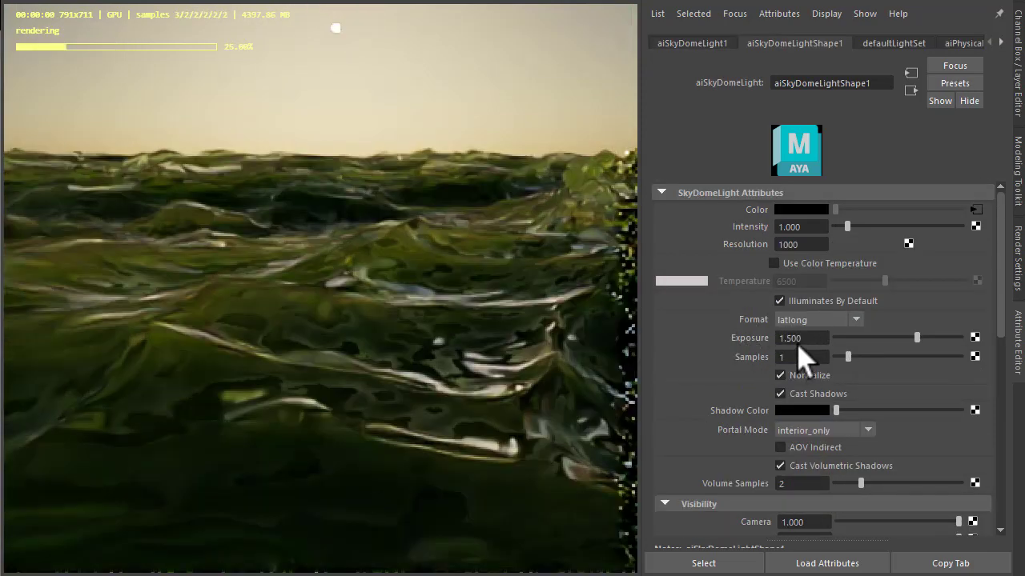
# Set aiSkyDomeLightShape1's exposure to 1
pyautogui.doubleClick(808, 338)
pyautogui.write('1')
pyautogui.press('Return')
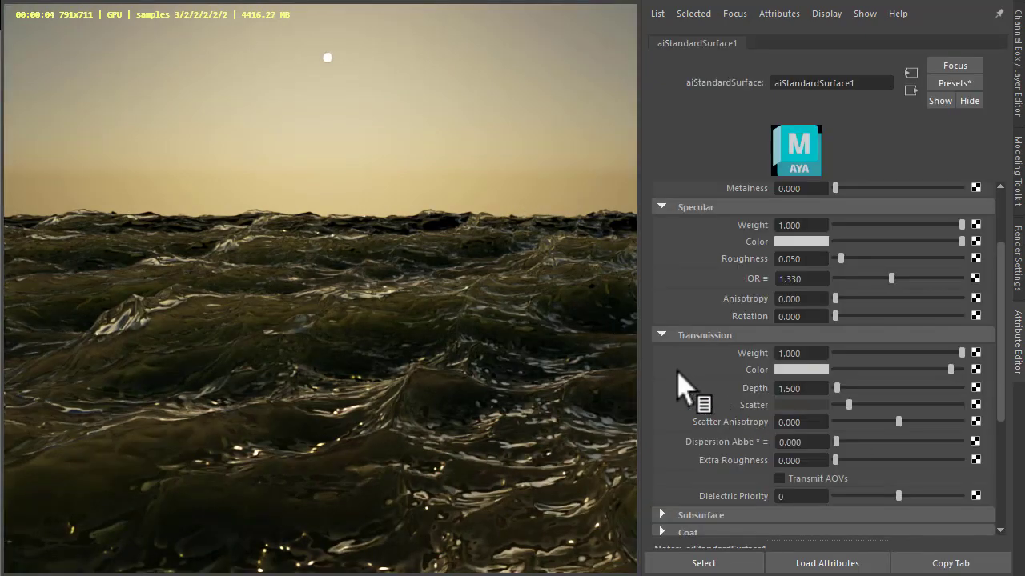
# Map an aiCellNoise texture into the shader's bump, connecting outColorR to bumpValue
pyautogui.scroll(-5, 686, 389)
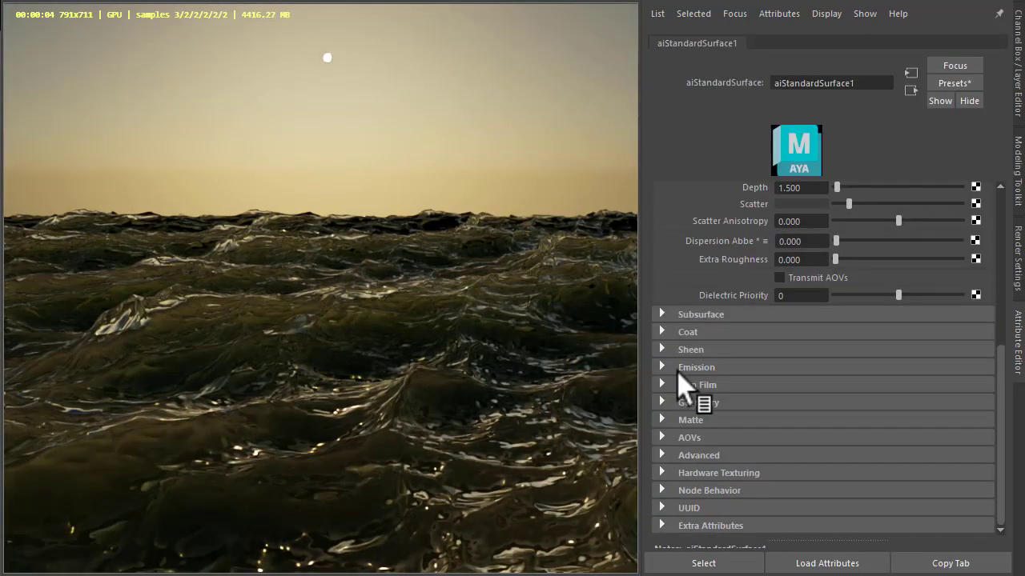
pyautogui.click(695, 405)
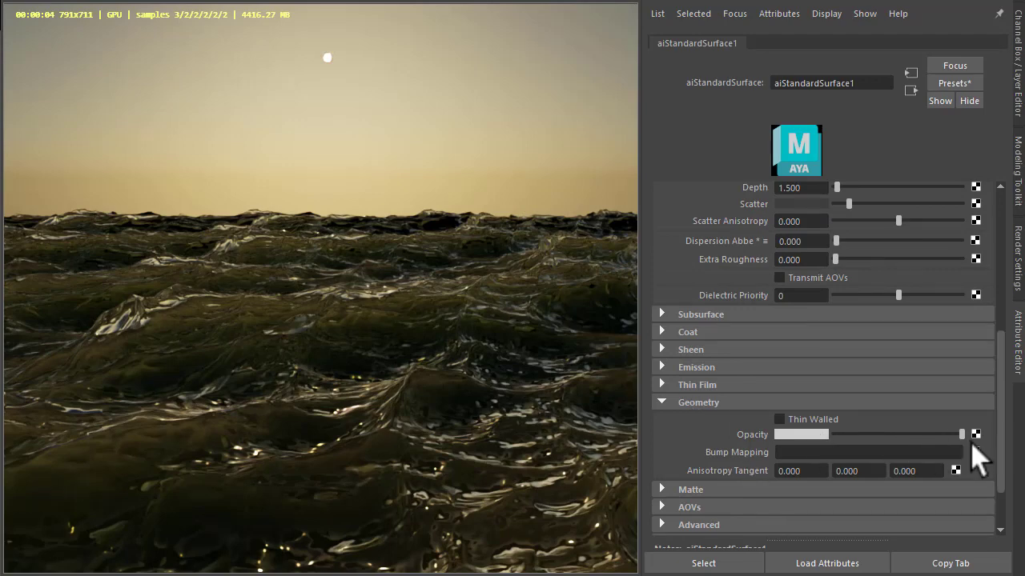
pyautogui.click(976, 452)
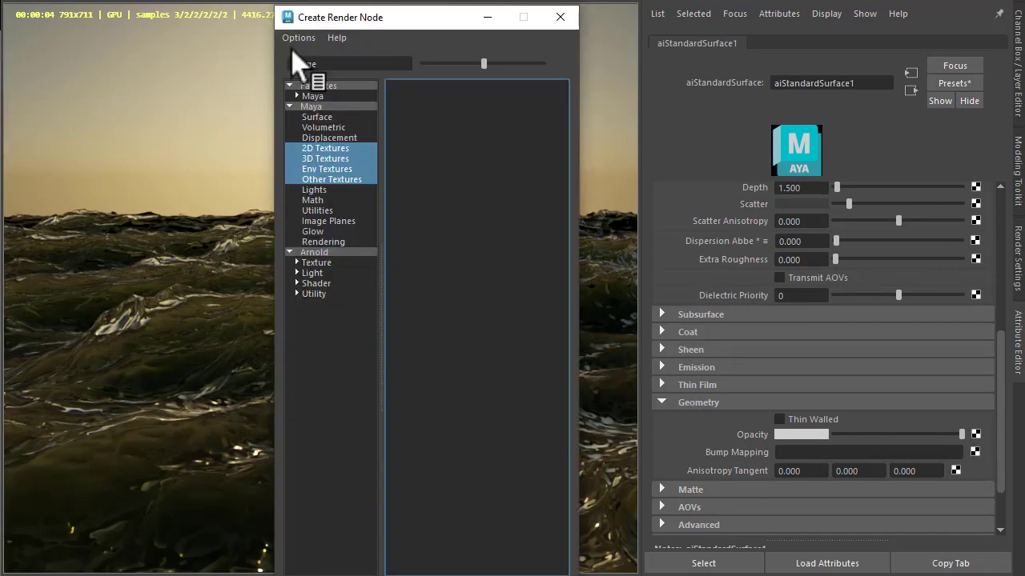
pyautogui.click(332, 64)
pyautogui.write('image')
pyautogui.write('cell')
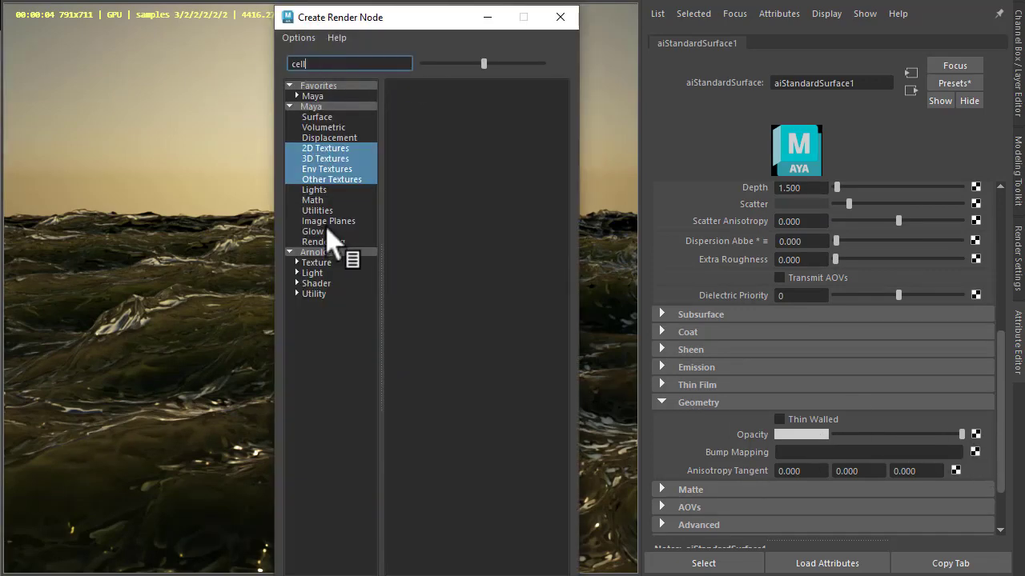
pyautogui.click(324, 252)
pyautogui.click(441, 92)
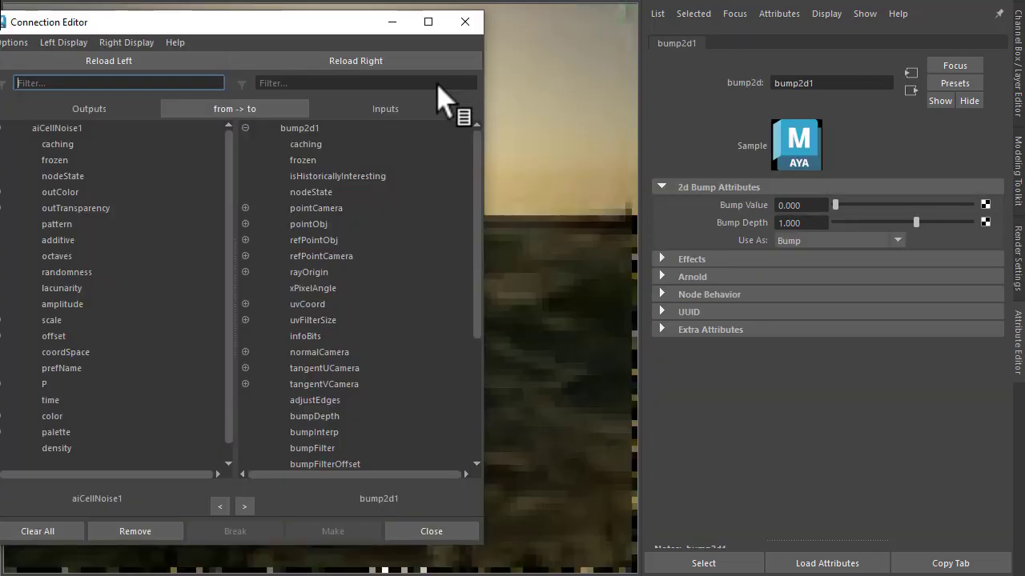
pyautogui.click(65, 192)
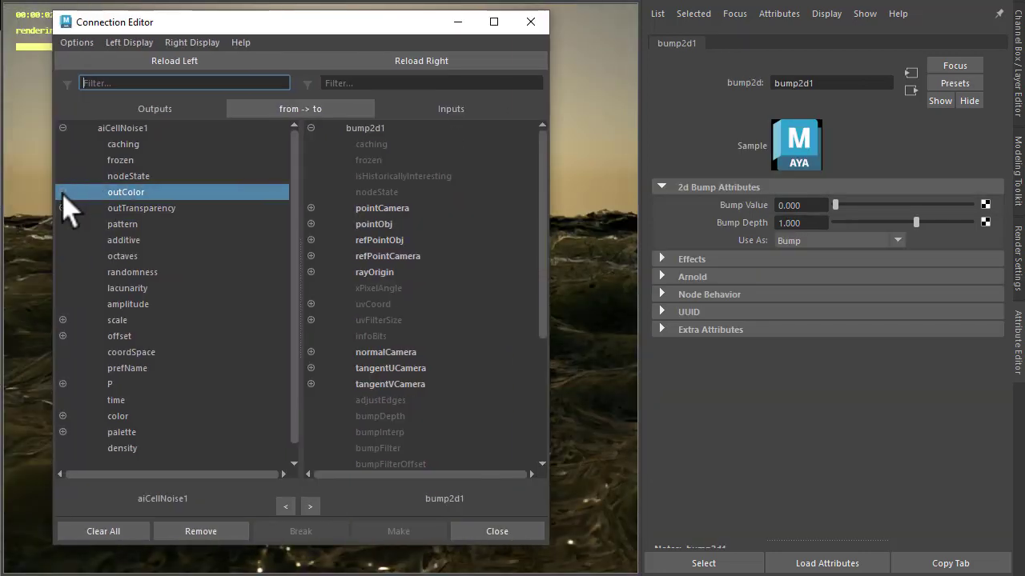
pyautogui.click(63, 192)
pyautogui.click(148, 208)
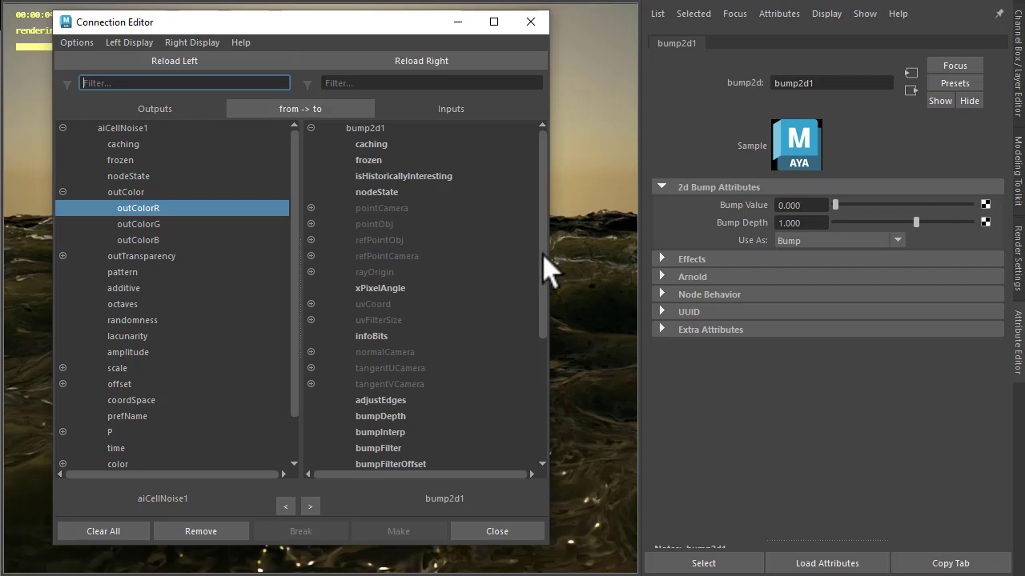
pyautogui.moveTo(542, 264); pyautogui.dragTo(517, 361)
pyautogui.click(421, 320)
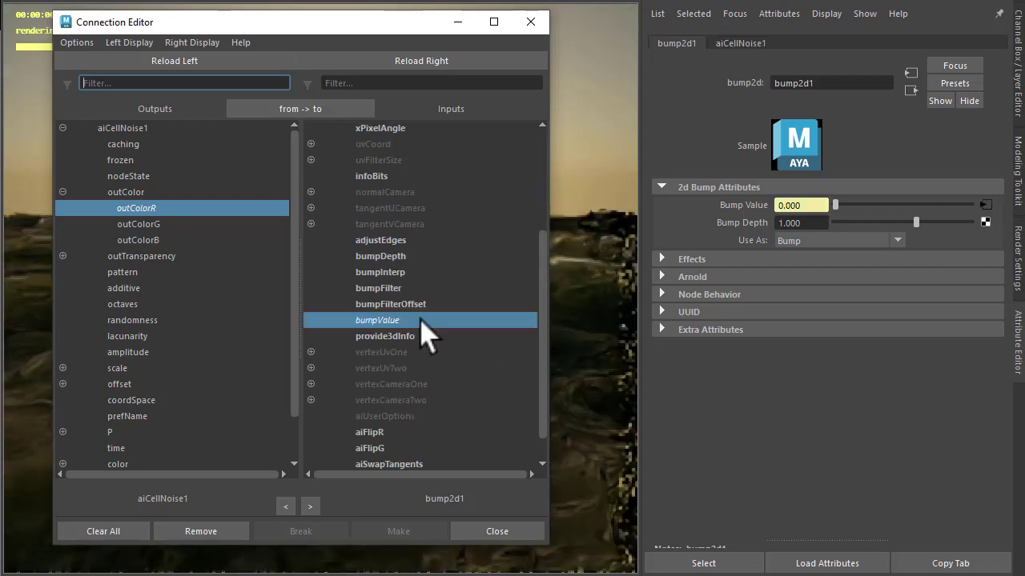
pyautogui.click(498, 531)
# Give the cell noise 8 octaves in world coordinate space and set bump depth to 0.001
pyautogui.click(985, 205)
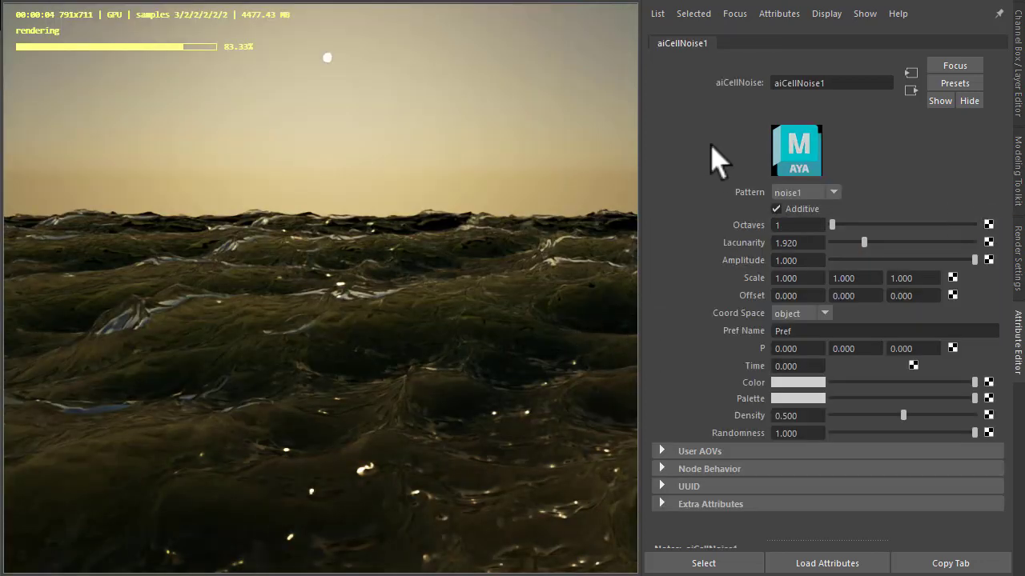
pyautogui.moveTo(832, 225); pyautogui.dragTo(975, 225)
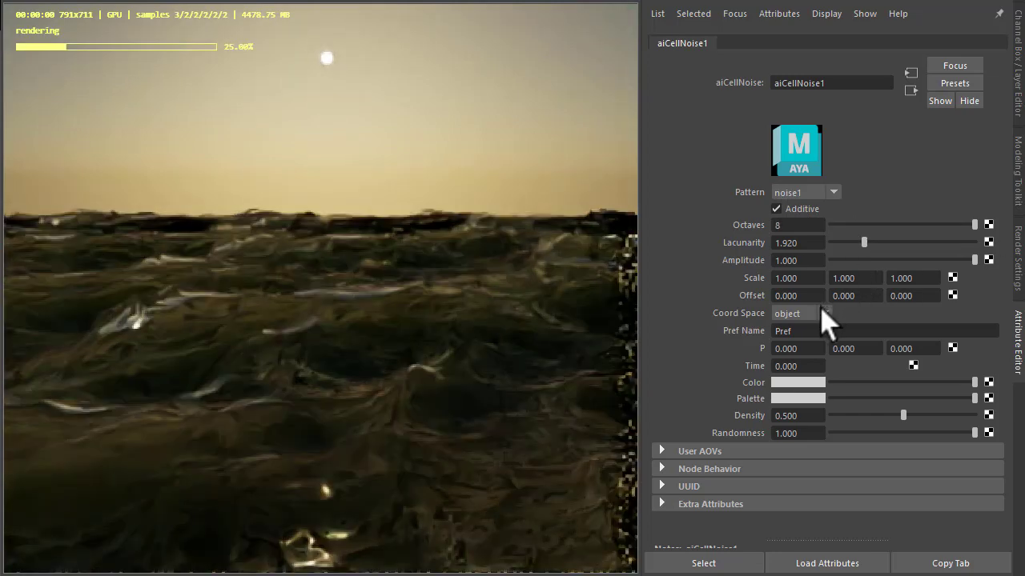
pyautogui.click(800, 314)
pyautogui.click(805, 331)
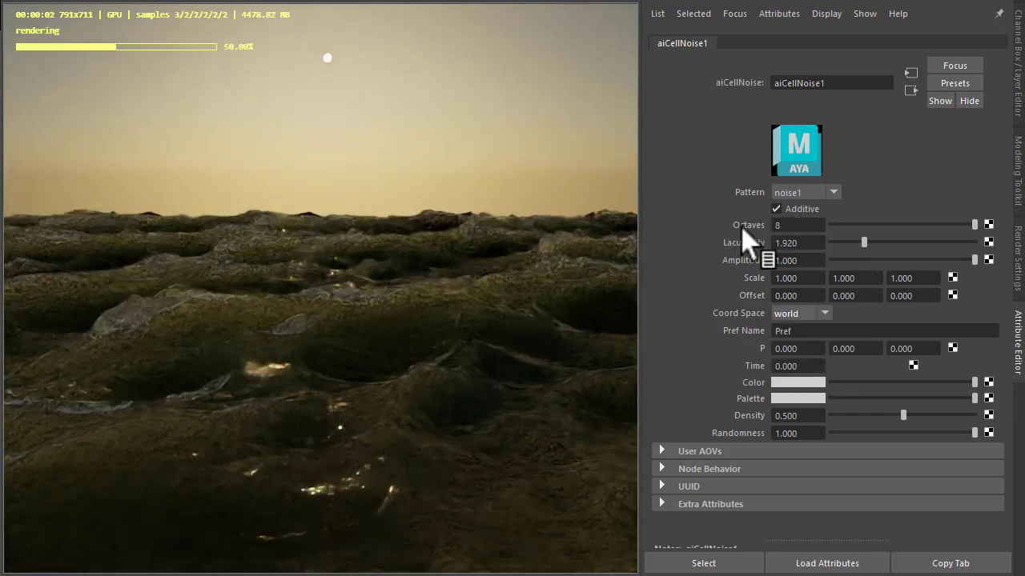
pyautogui.click(911, 90)
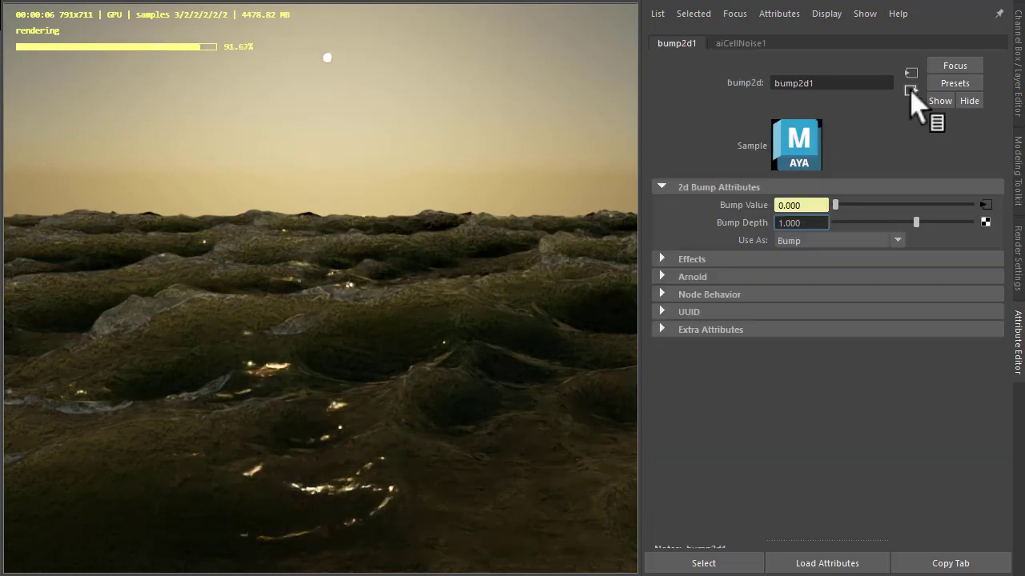
pyautogui.click(819, 222)
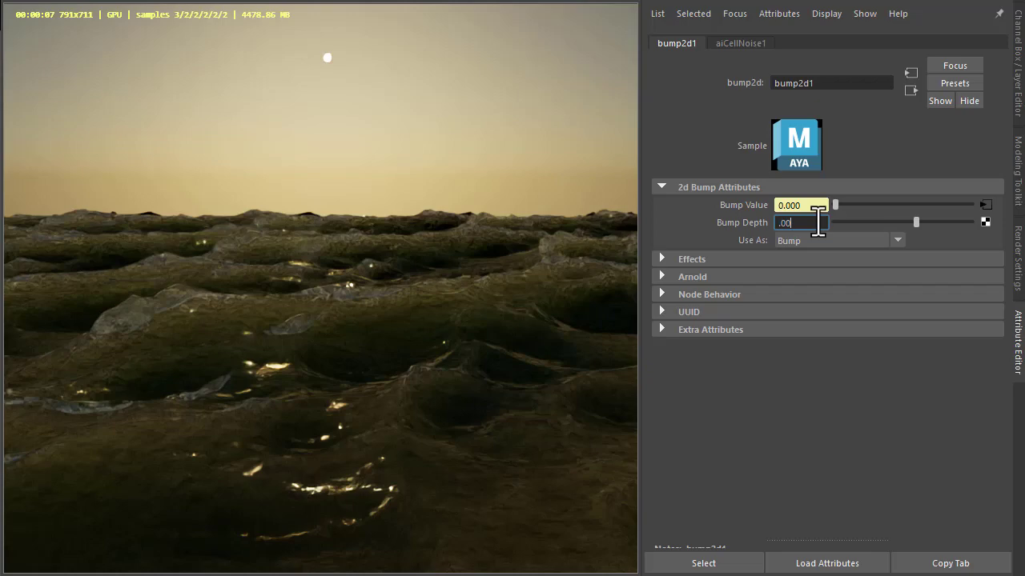
pyautogui.write('.001')
pyautogui.press('Return')
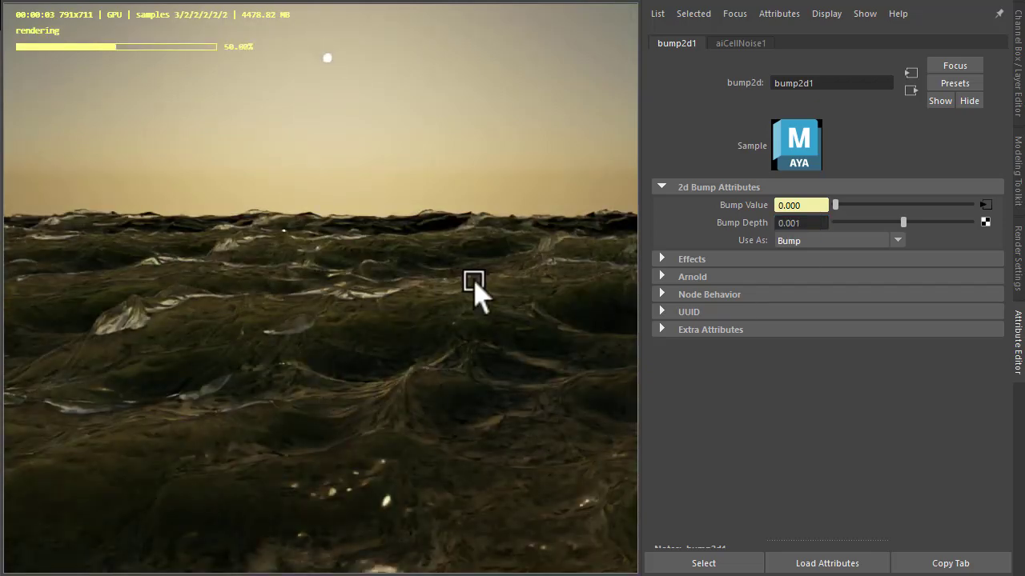
pyautogui.click(986, 205)
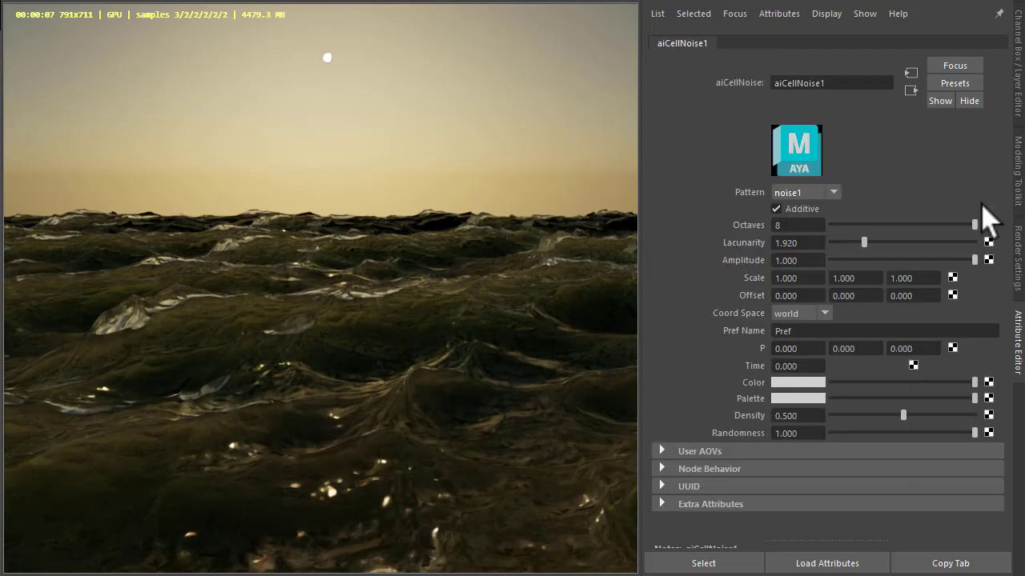
# Set the cell noise scale to 8 on all axes
pyautogui.write('8')
pyautogui.press('Tab')
pyautogui.write('8')
pyautogui.press('Tab')
pyautogui.write('8')
pyautogui.press('Tab')
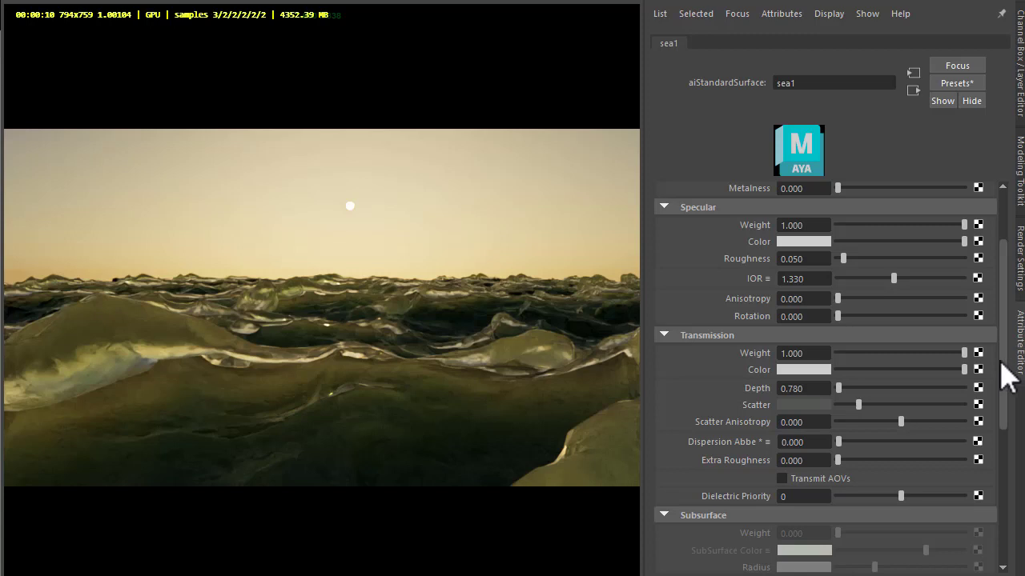
# Trial transmission weight 0.5 with subsurface weight 1, then revert to transmission 1 and subsurface 0
pyautogui.click(819, 355)
pyautogui.write('0.5')
pyautogui.press('Tab')
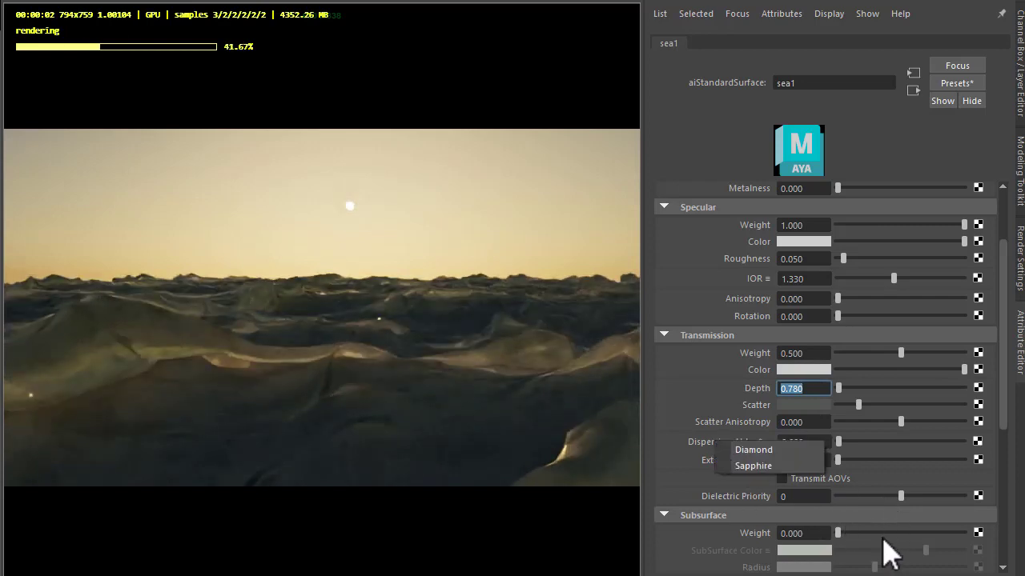
pyautogui.moveTo(888, 535); pyautogui.dragTo(965, 534)
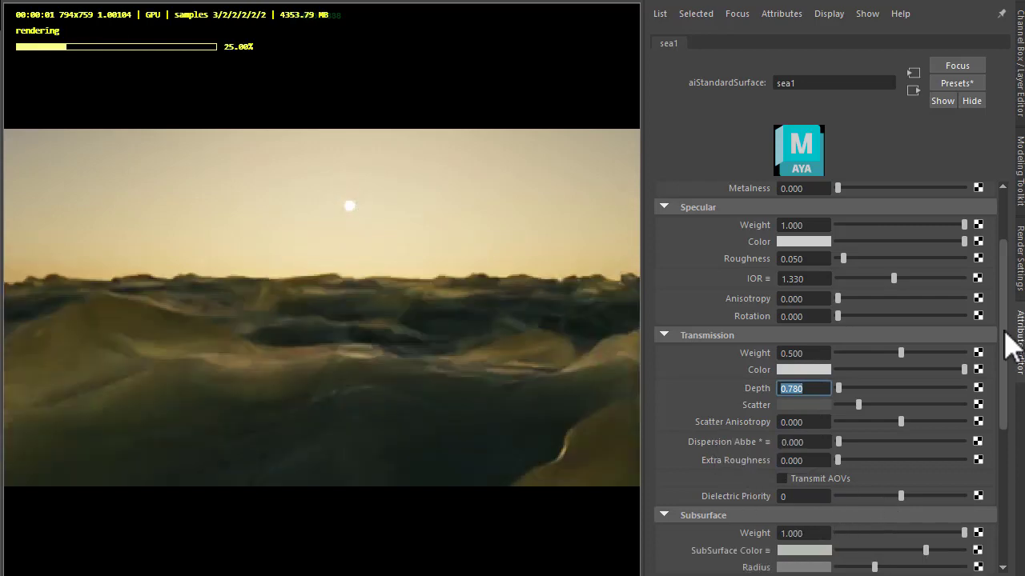
pyautogui.scroll(-2, 1015, 350)
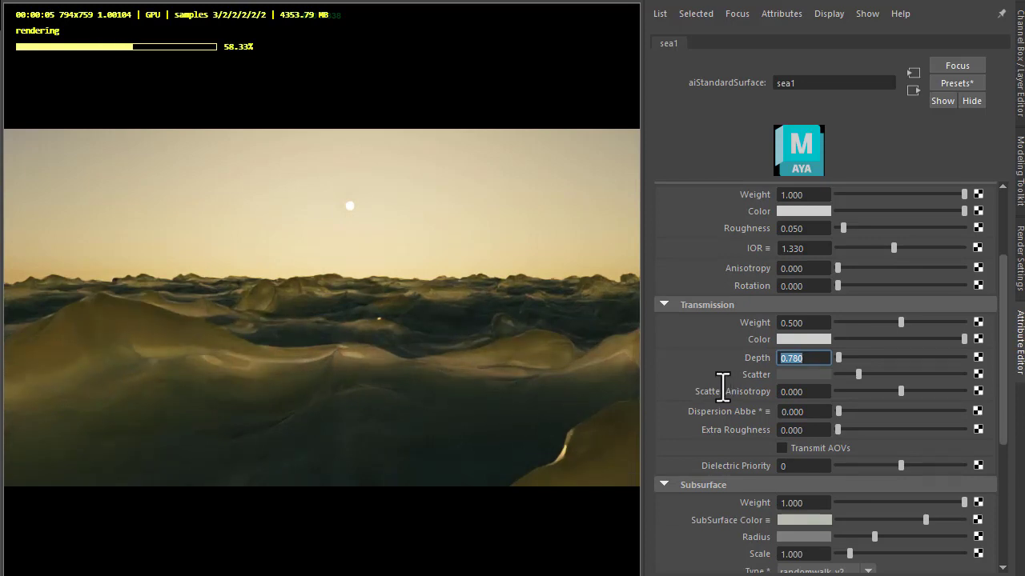
pyautogui.moveTo(858, 503); pyautogui.dragTo(732, 527)
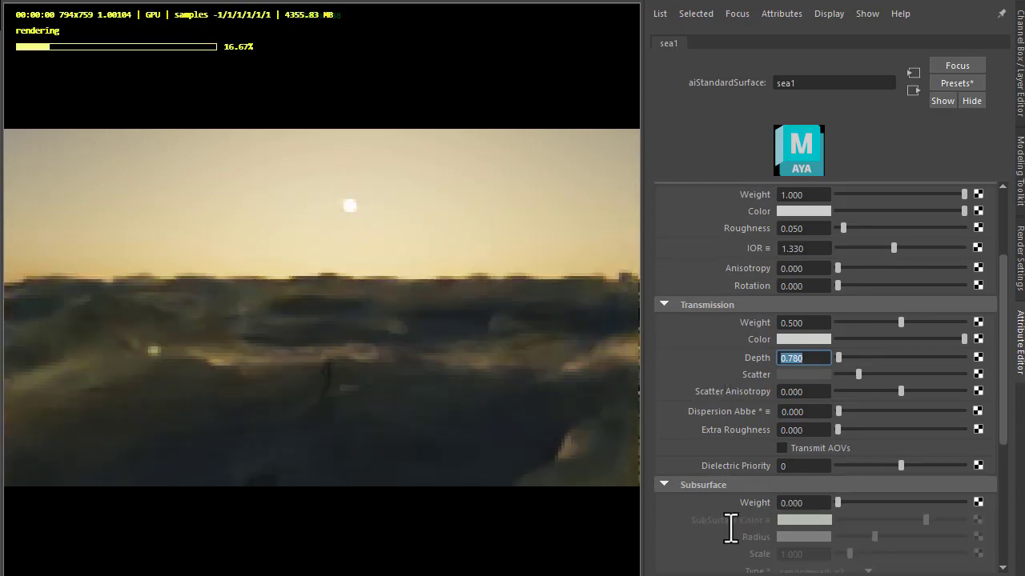
pyautogui.moveTo(868, 323); pyautogui.dragTo(968, 324)
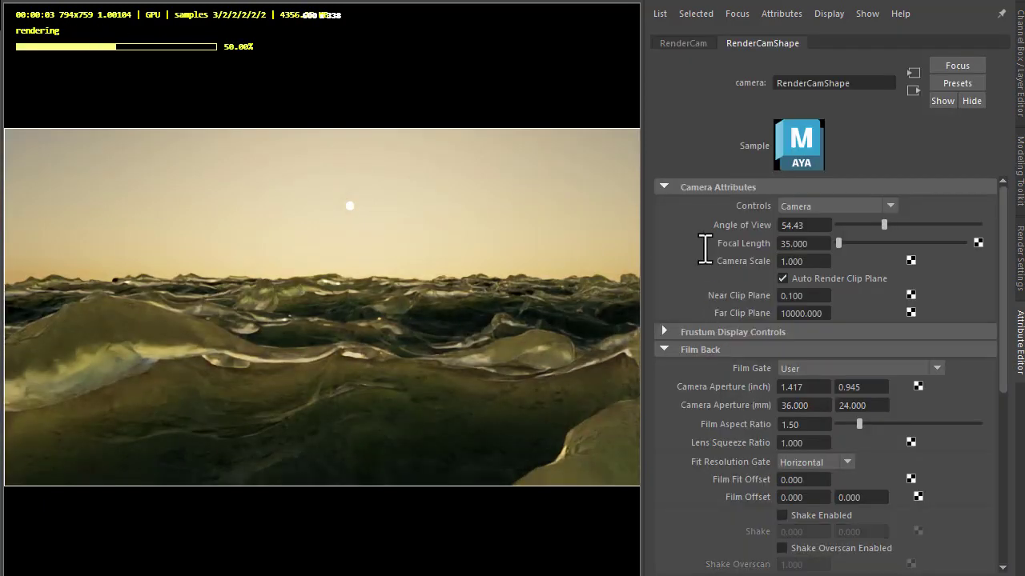
# Enable depth of field in RenderCamShape's Arnold settings
pyautogui.click(704, 189)
pyautogui.click(702, 223)
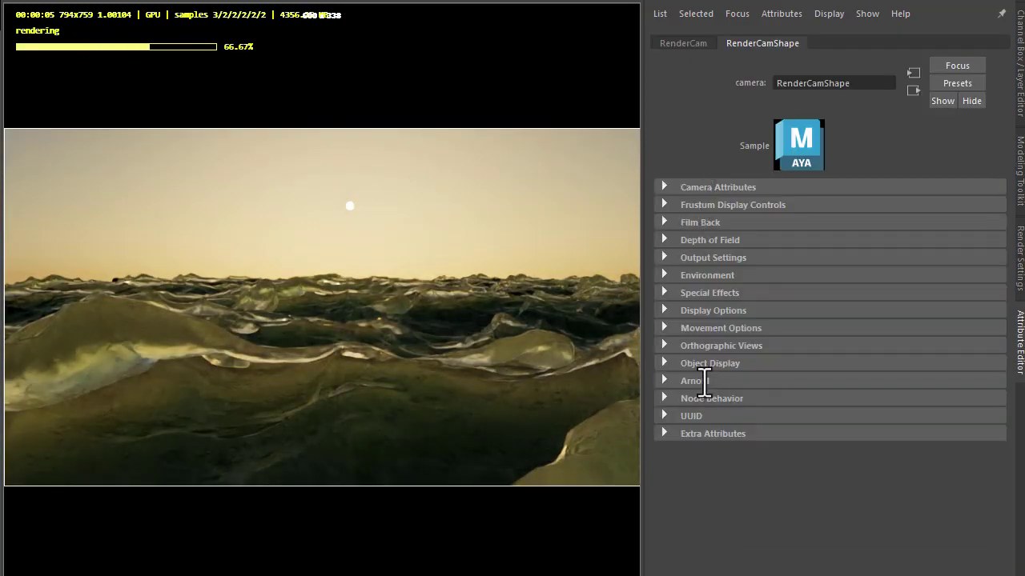
pyautogui.click(695, 381)
pyautogui.click(815, 496)
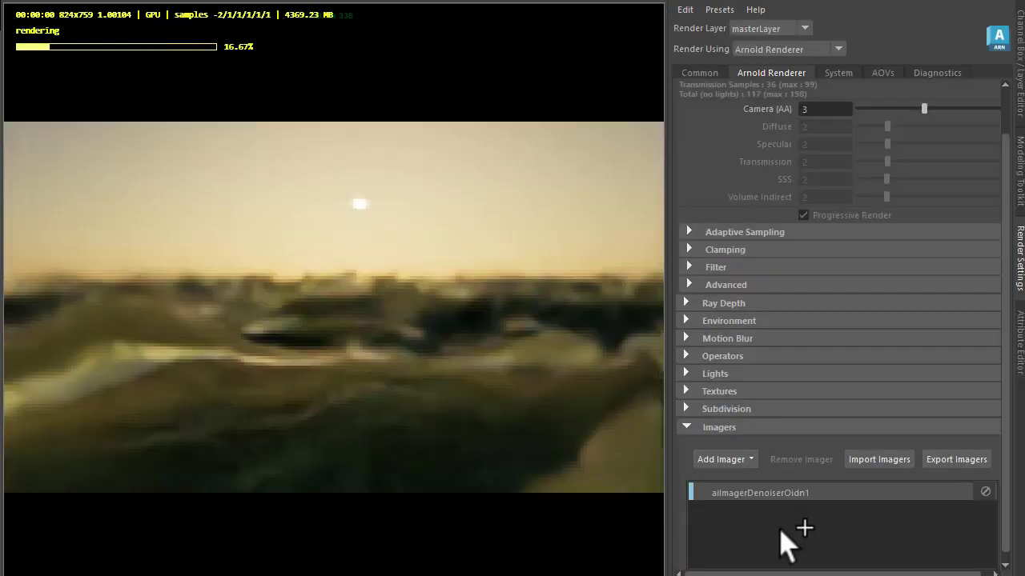
# Add a Lens Effects imager with vignetting 4 and bloom strength 1, then edit the bloom radius
pyautogui.click(745, 462)
pyautogui.click(737, 394)
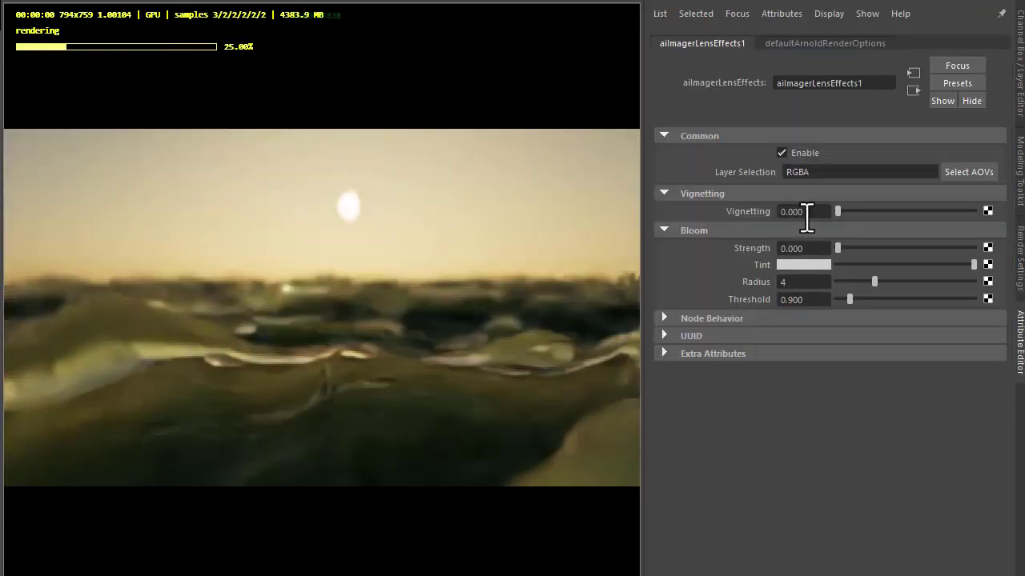
pyautogui.write('4')
pyautogui.press('Tab')
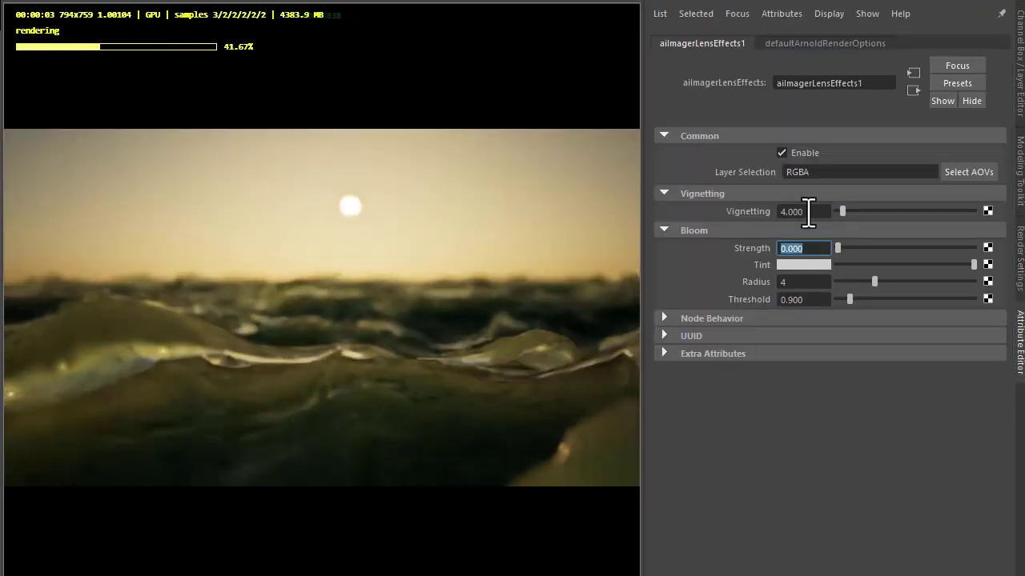
pyautogui.write('1')
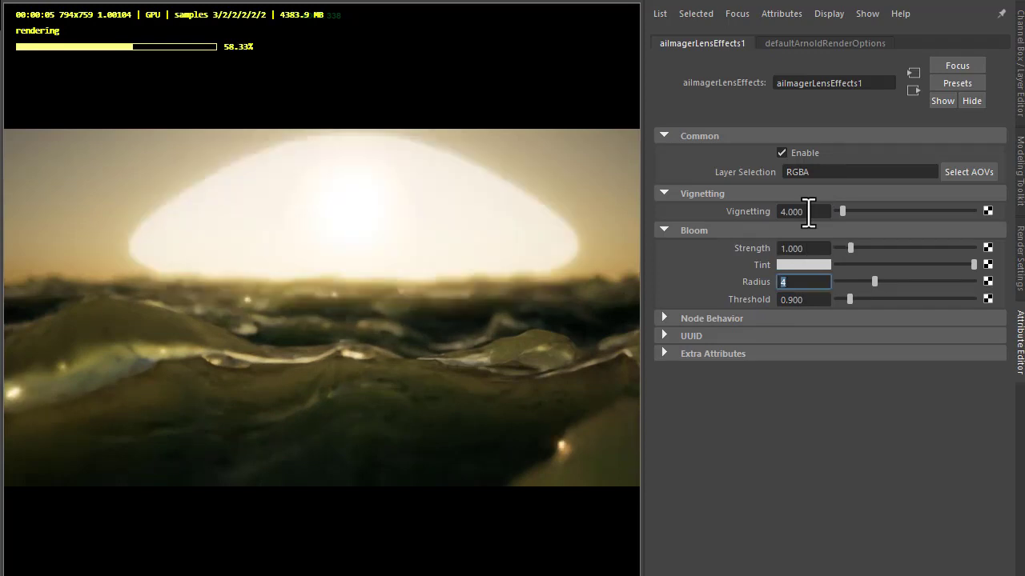
pyautogui.press('BackSpace')
pyautogui.write('8')
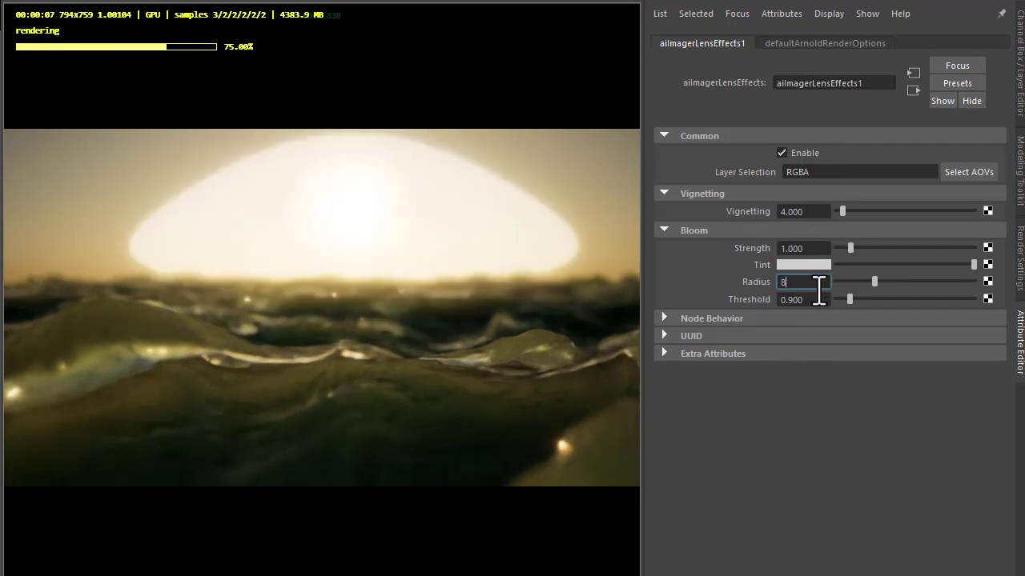